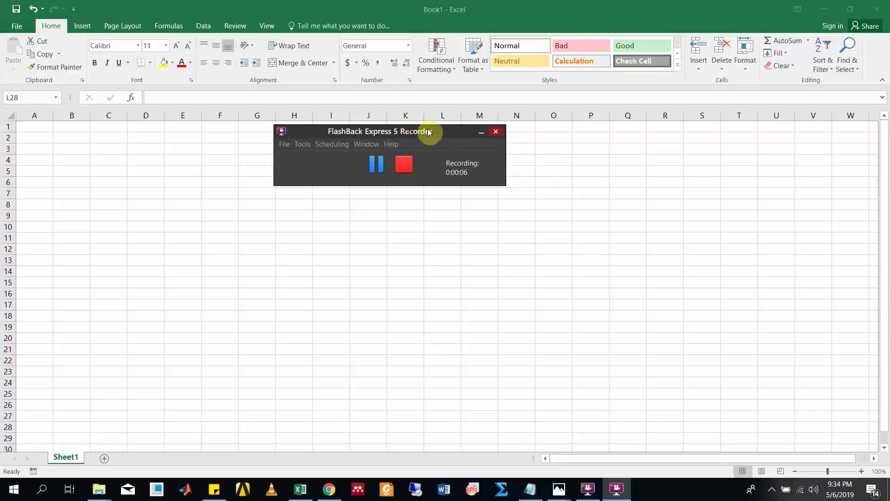
Enable the Developer tab through the ribbon options and open Sheet1's eq macro in the Visual Basic editor
drag(428, 132, 489, 168)
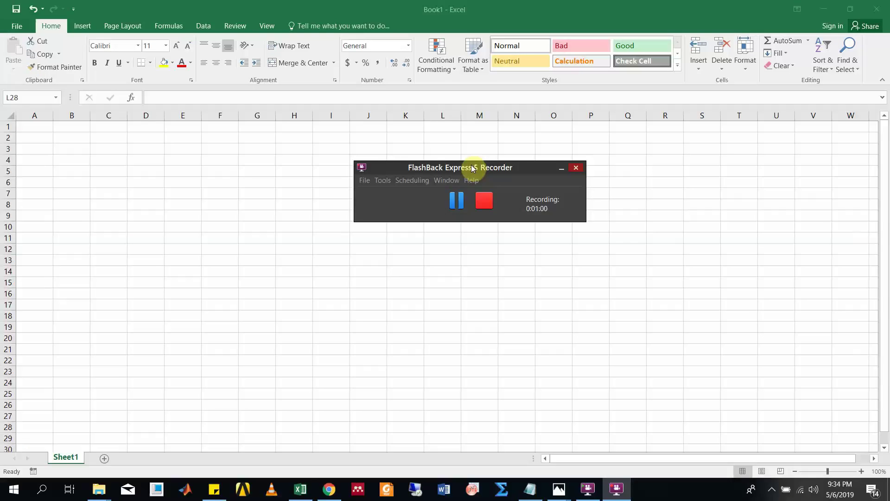
click(561, 171)
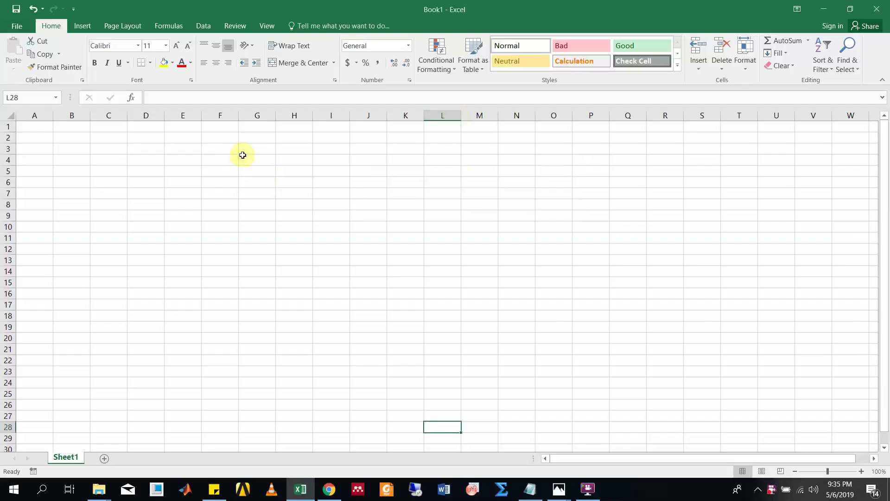
right_click(626, 82)
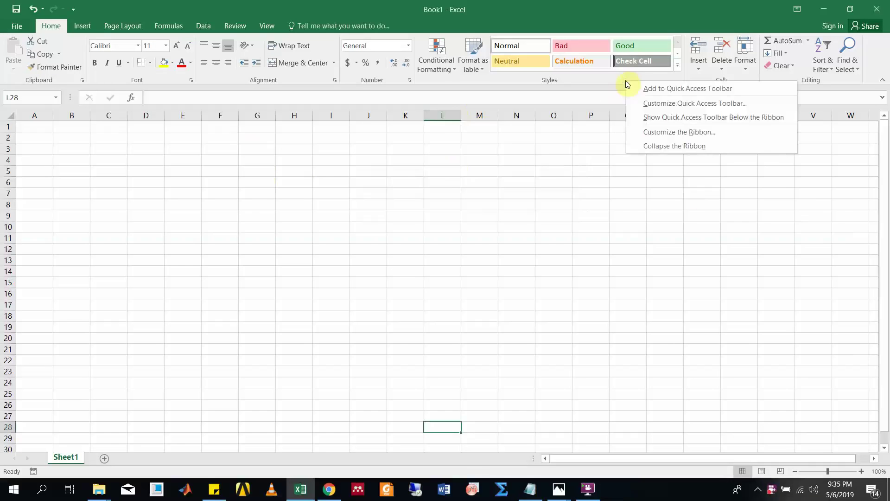
click(676, 134)
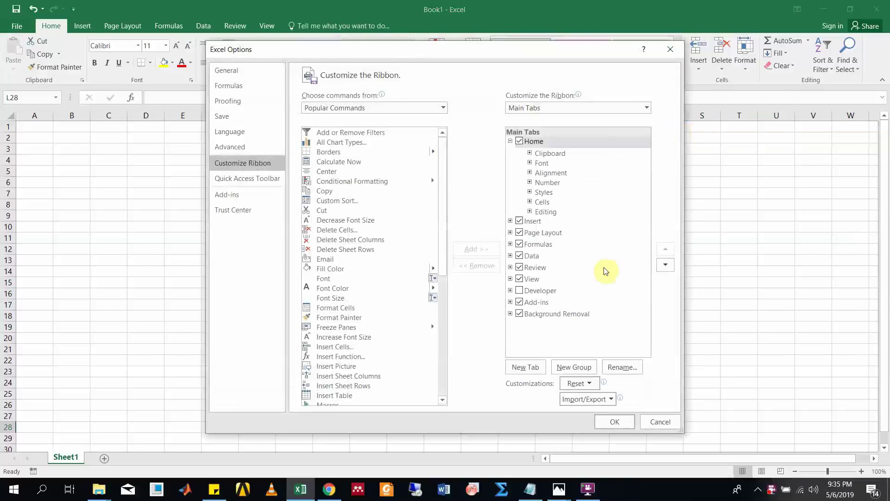
click(520, 291)
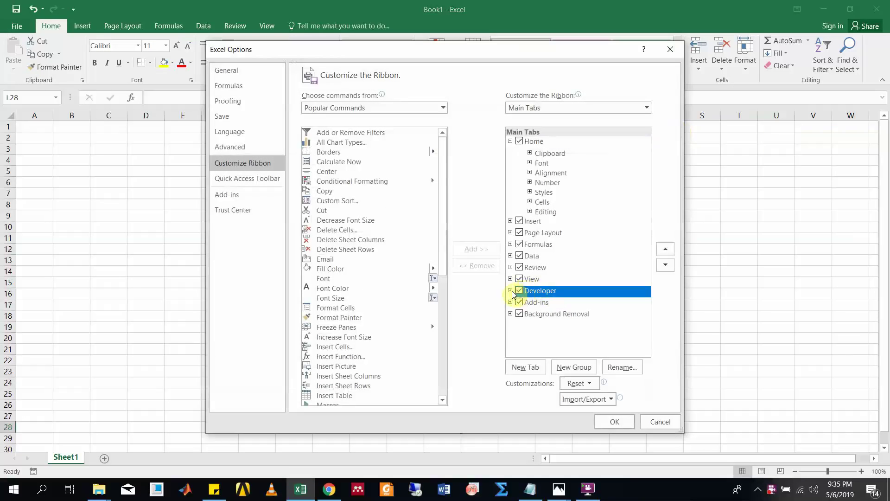
click(511, 291)
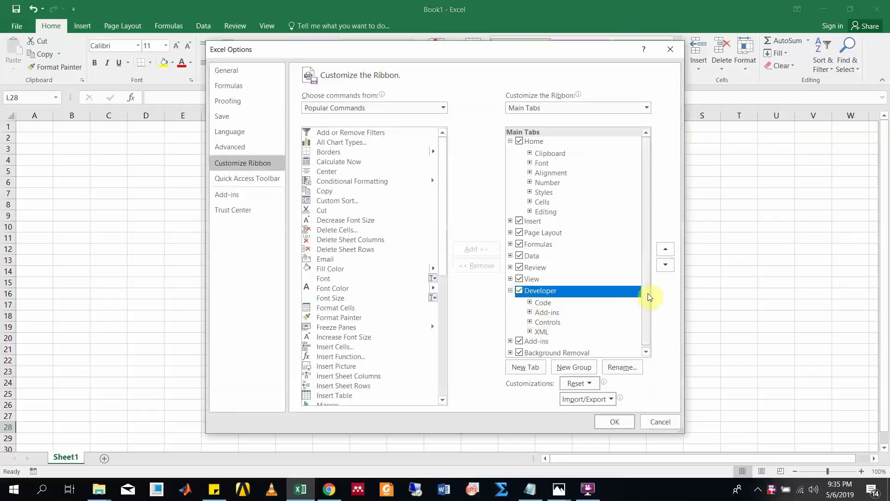
scroll(650, 297, down, 1)
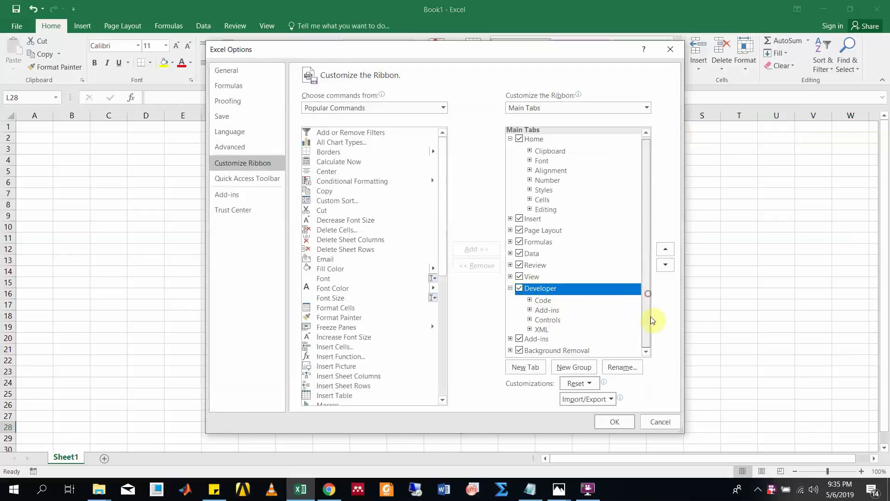
click(615, 423)
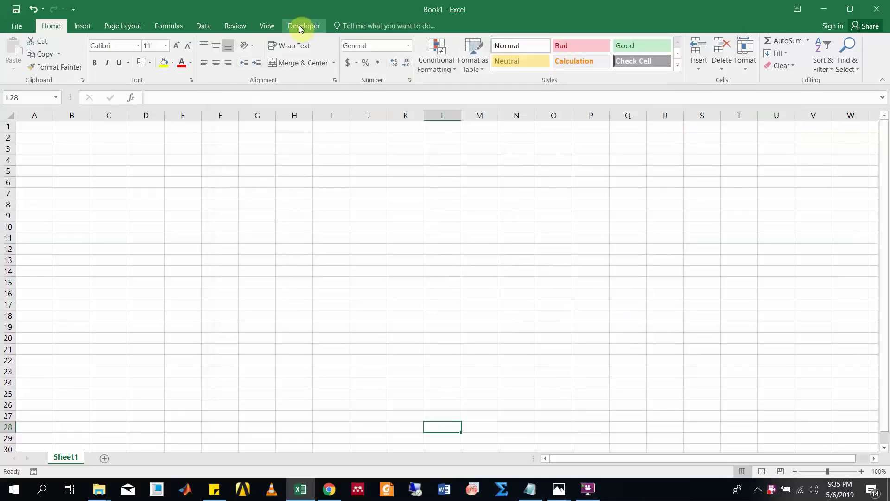
click(299, 27)
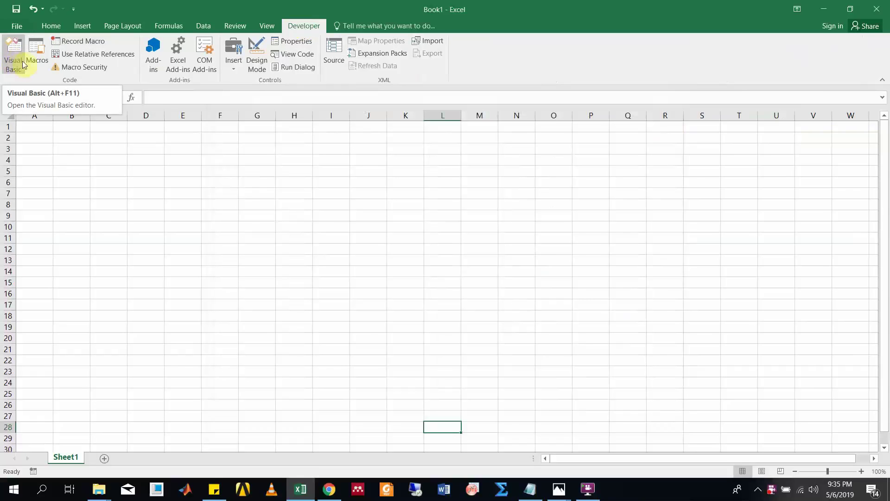
click(17, 70)
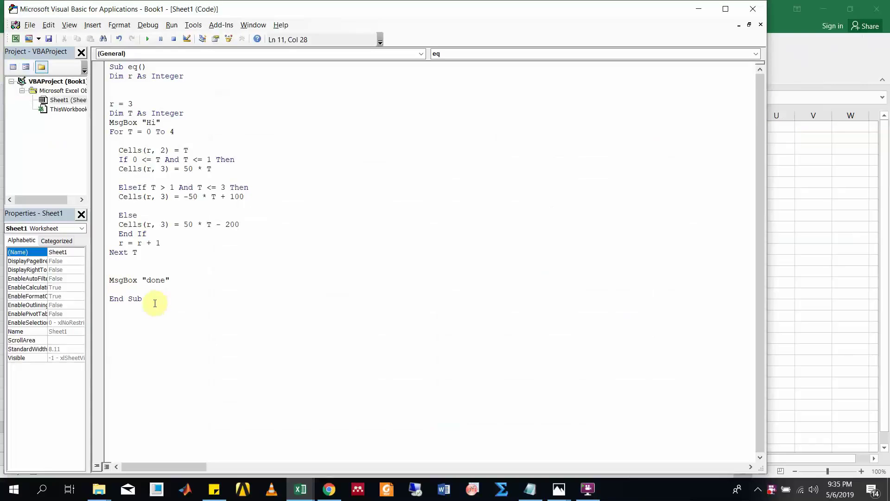
Delete the entire eq macro from Sheet1's module, with the Notepad reference code showing beside it
drag(155, 303, 102, 70)
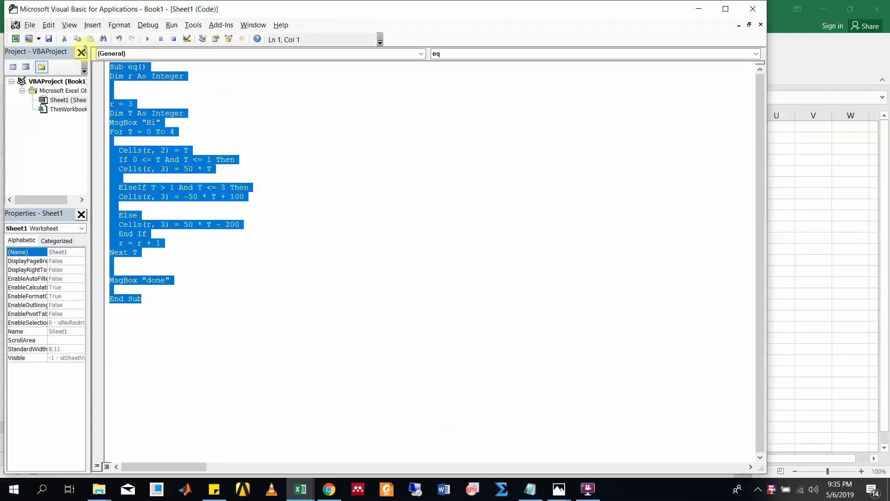
key(Delete)
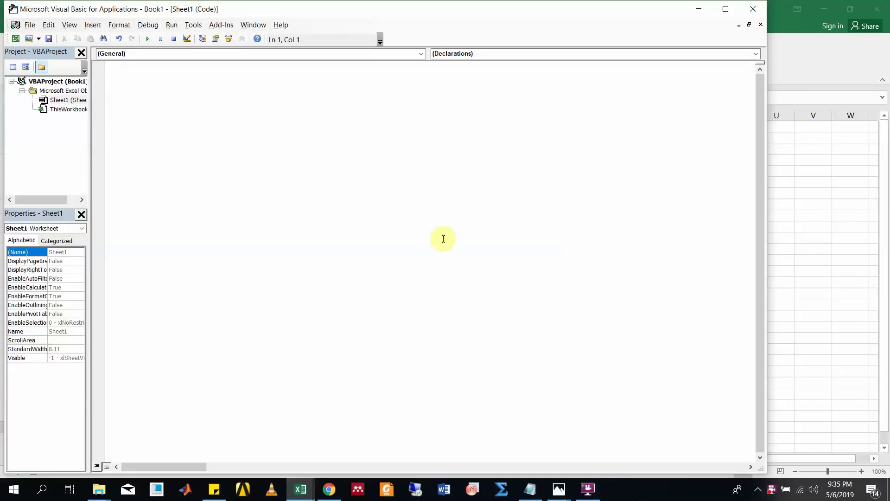
click(530, 490)
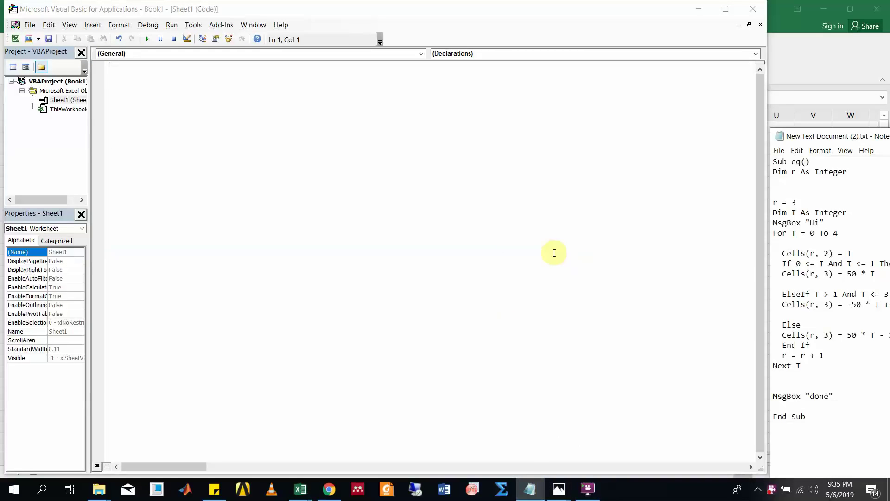
click(121, 70)
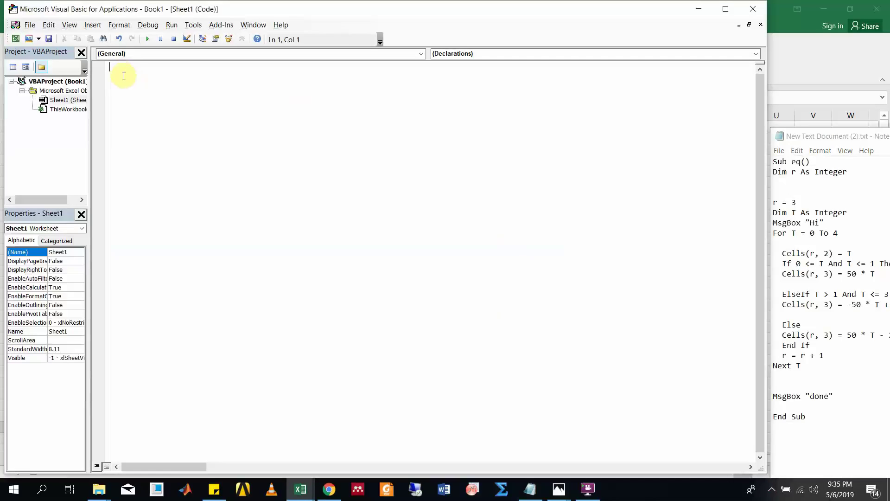
Add the header Sub equation() so End Sub is generated, then view kmajl.jpg in Photos
text(Sub )
text(e)
text(quati)
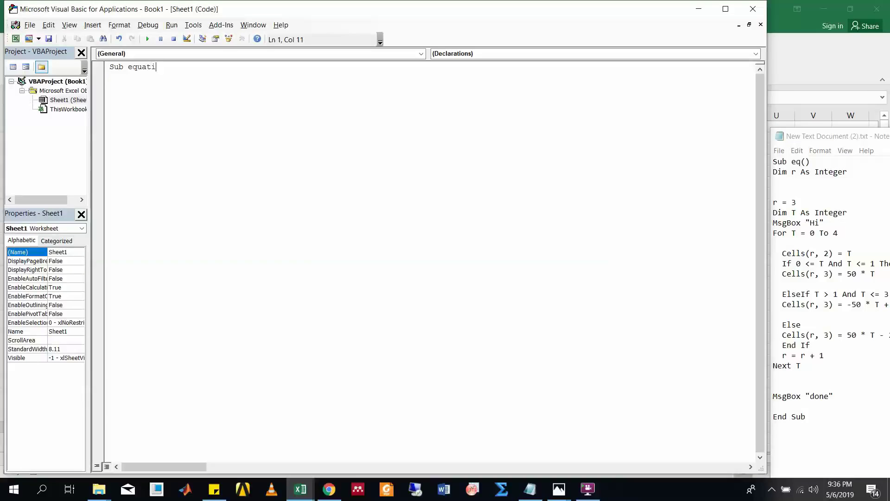
text(on)
text(())
key(Return)
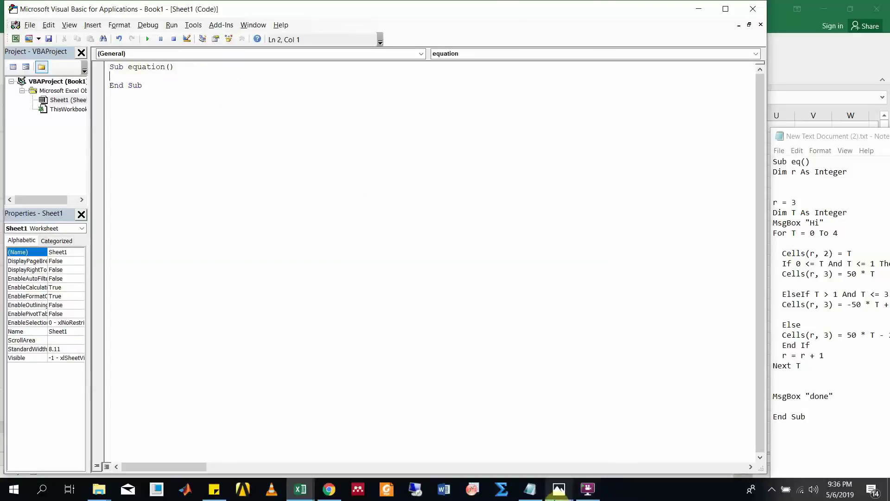
click(555, 494)
click(588, 466)
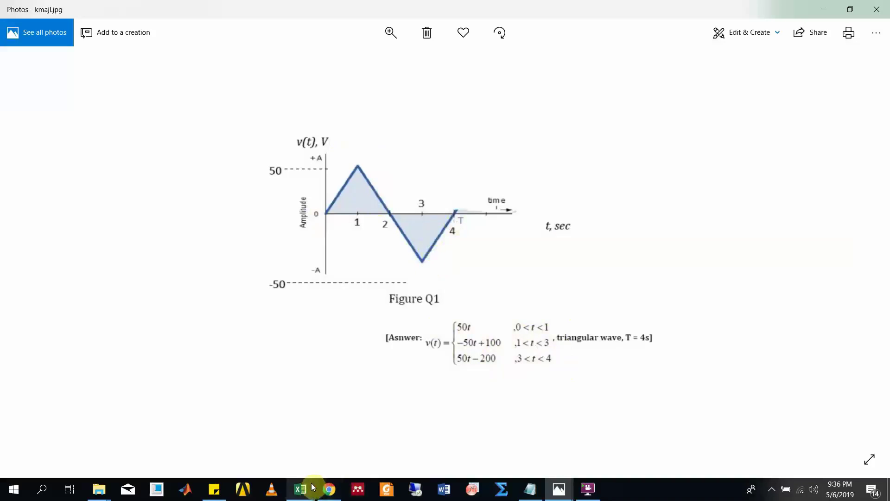
mouse_move(301, 489)
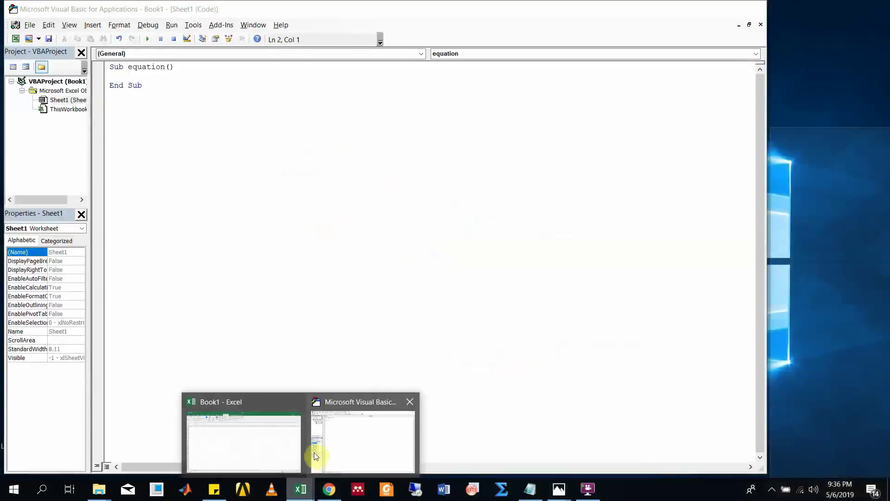
Declare Dim r As Integer on a new line inside the equation procedure
click(290, 441)
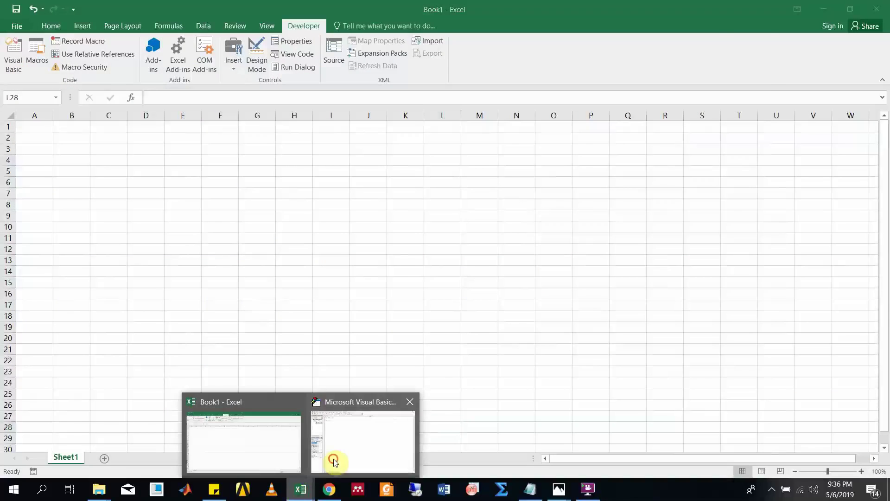
click(338, 444)
click(529, 489)
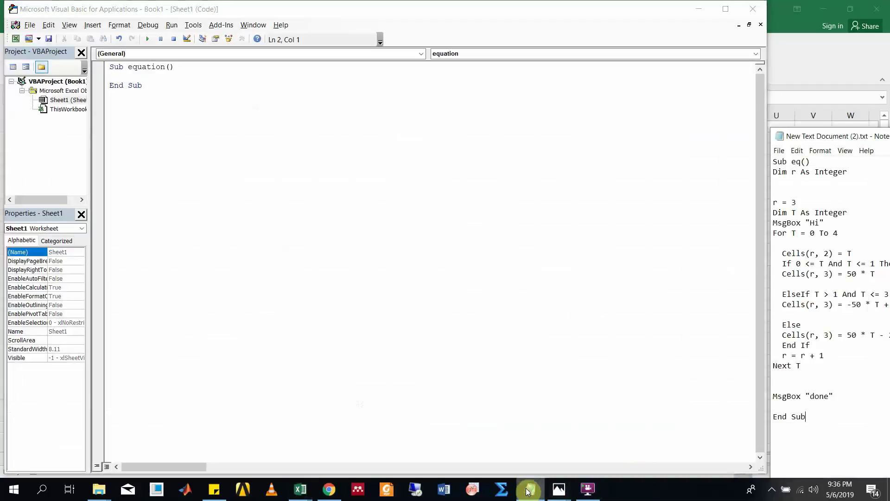
click(185, 70)
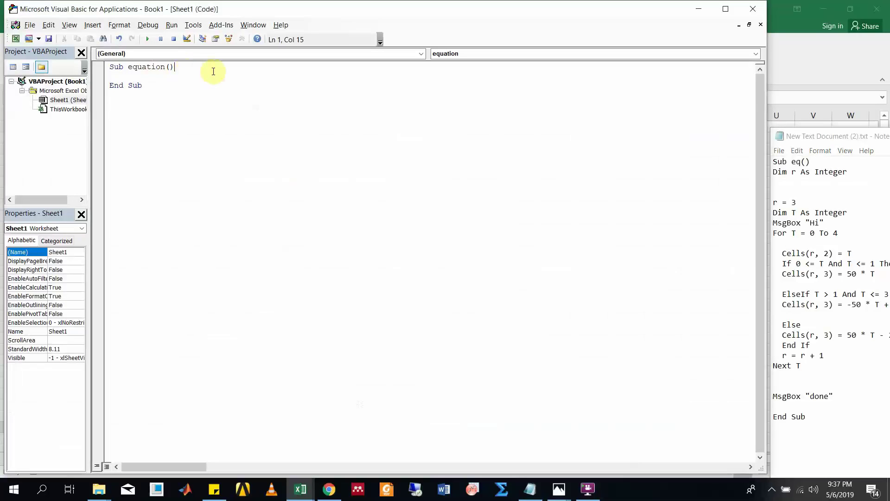
key(Return)
text(Dim )
text(r )
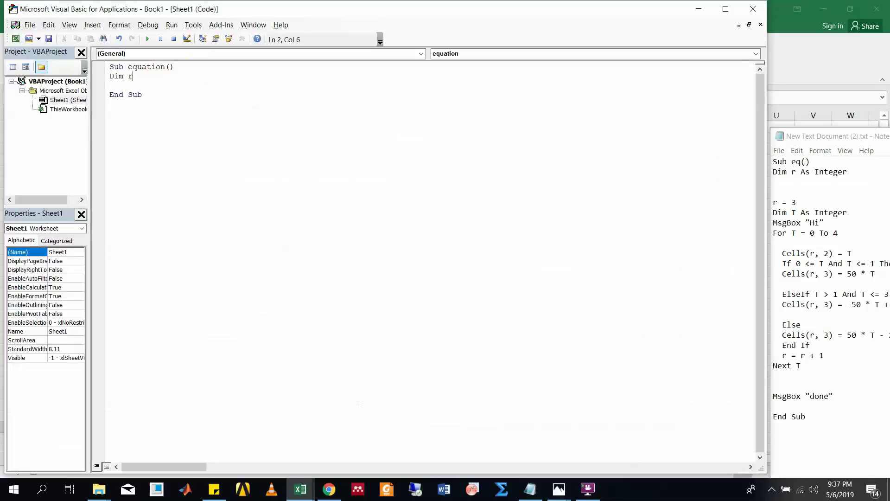
text(As i)
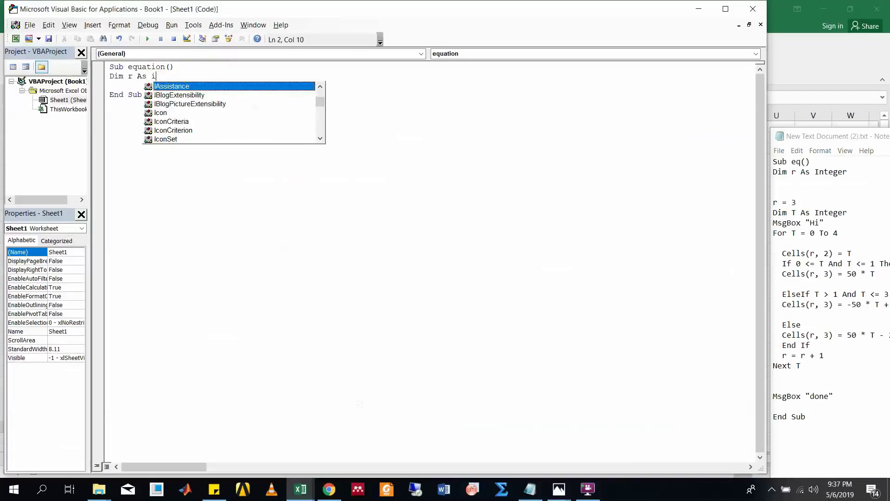
text(nteg)
text(er)
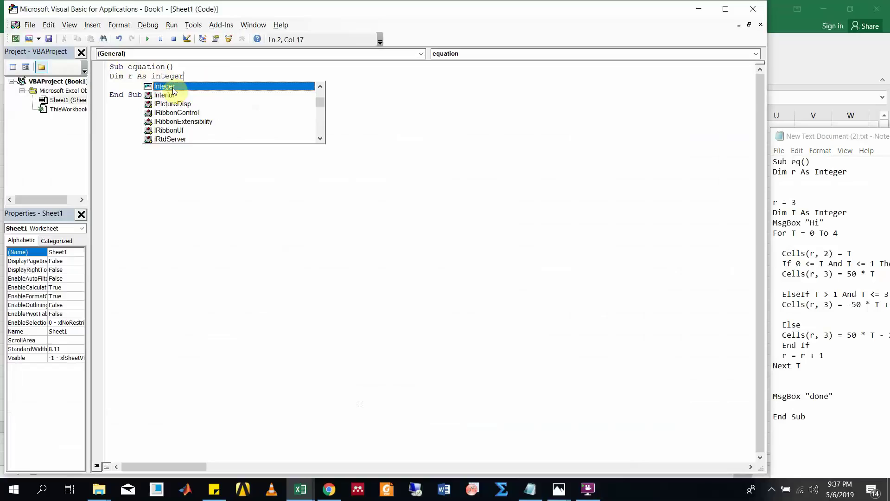
double_click(174, 86)
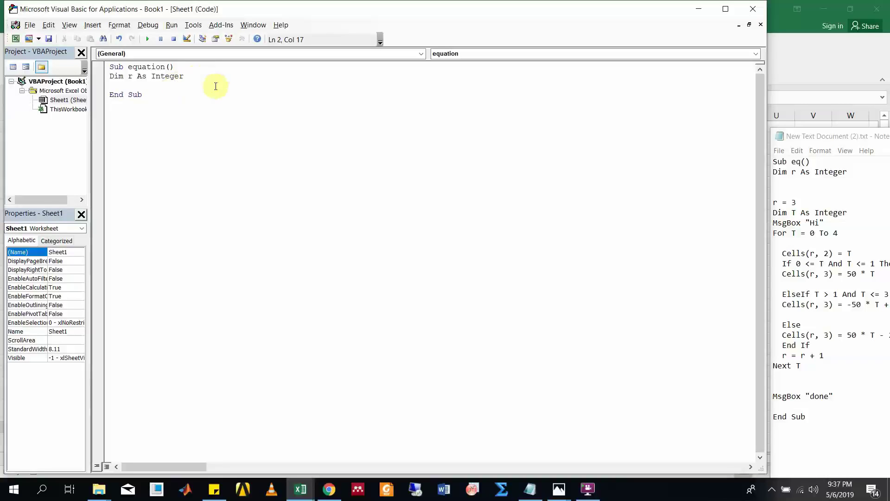
key(Return)
Add r = 3 below the r declaration, then declare Dim T As Integer
click(275, 466)
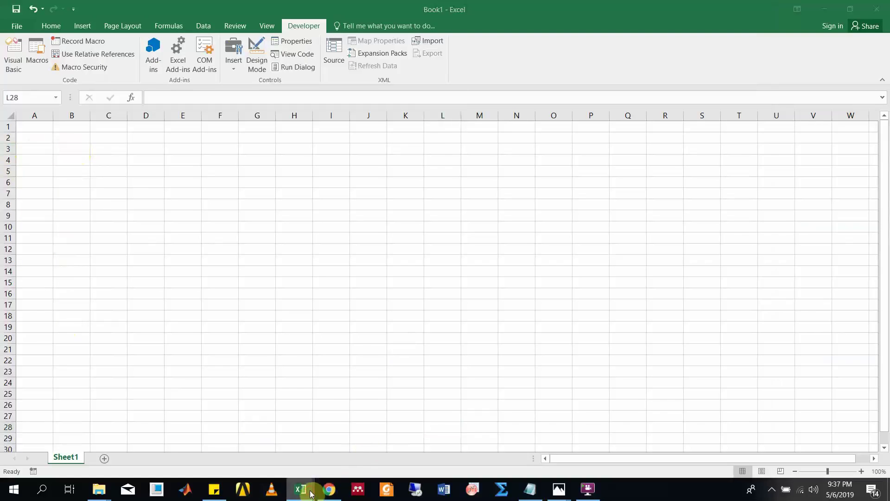
mouse_move(300, 489)
click(331, 442)
click(530, 488)
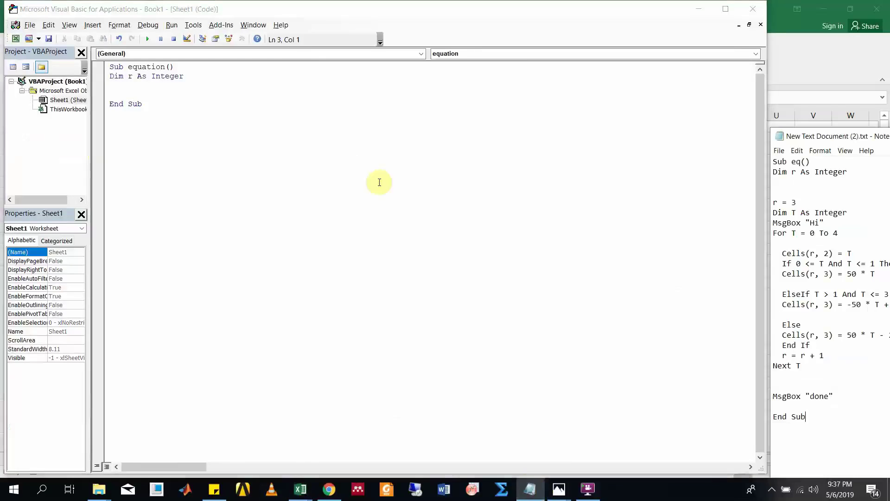
text(r)
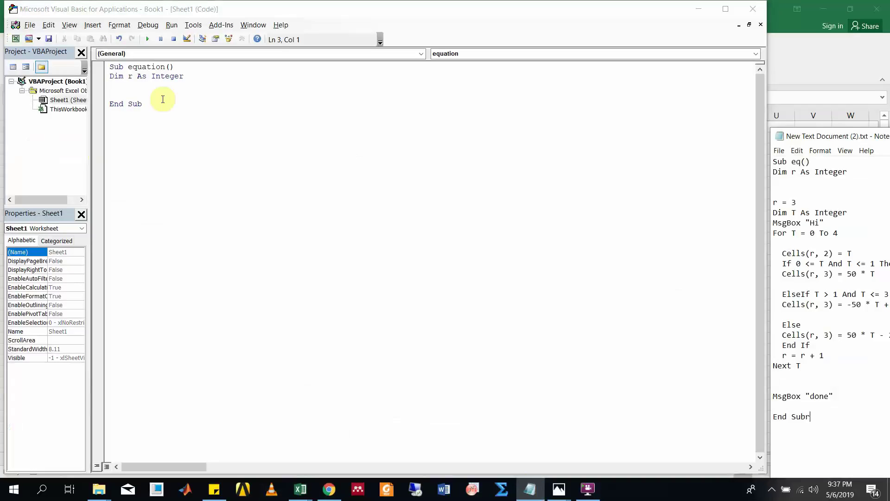
text(=3)
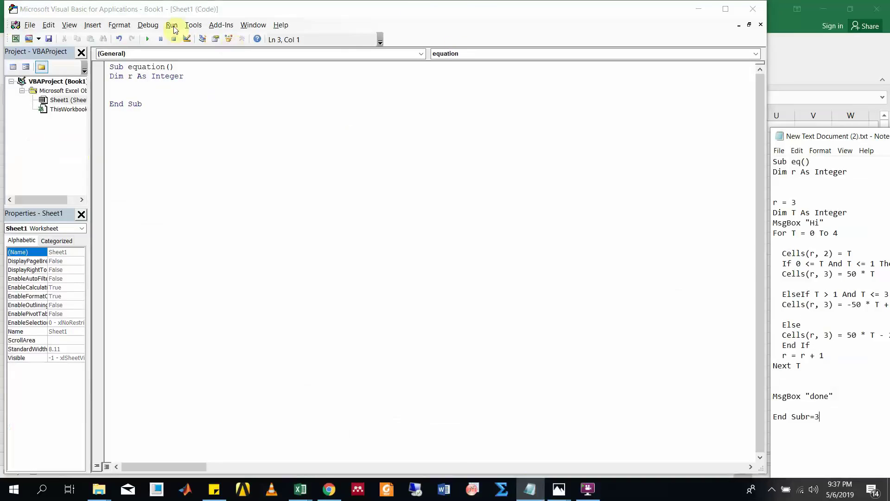
click(198, 75)
key(Return)
text(r)
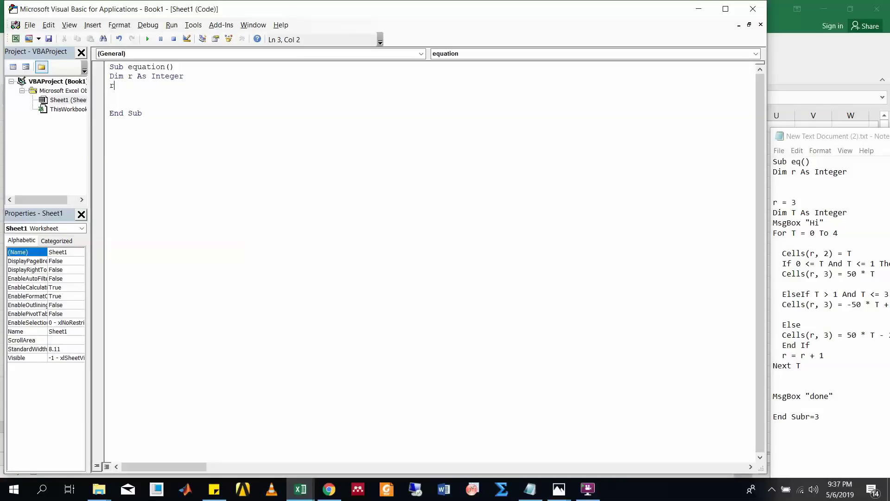
text(=3)
key(Return)
text(Dim  )
text(T)
text( as in)
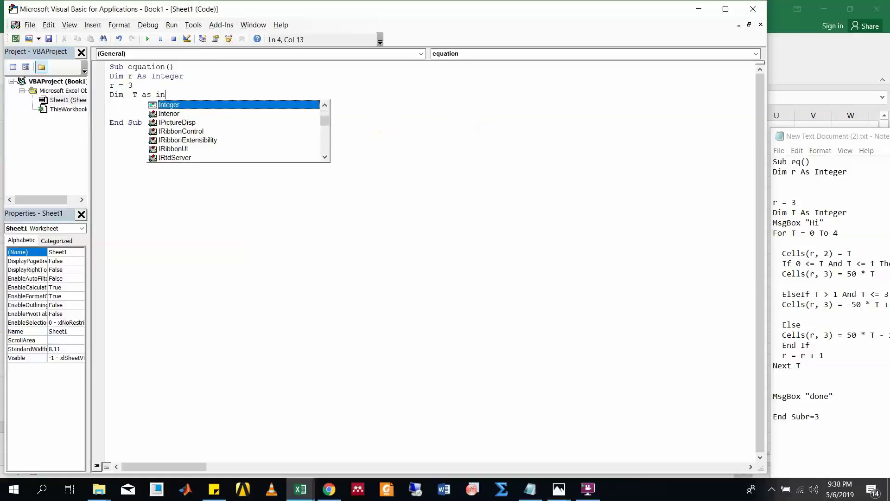
text(teger)
key(Return)
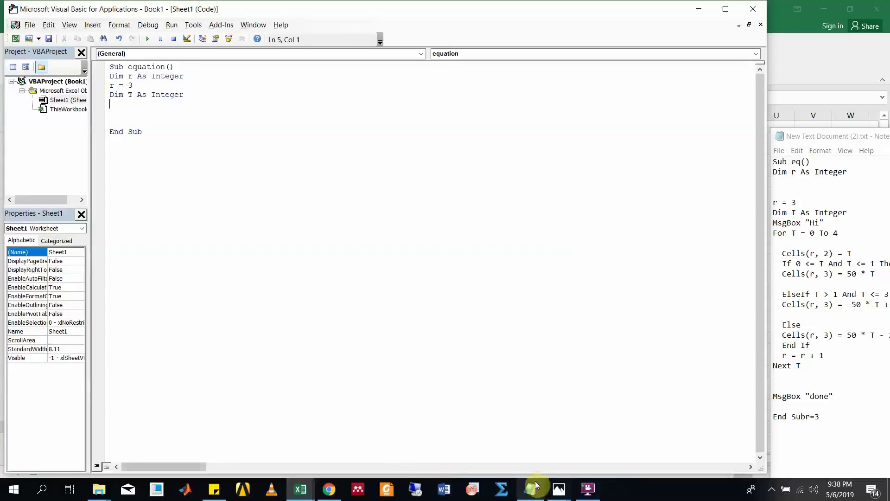
click(559, 489)
click(512, 449)
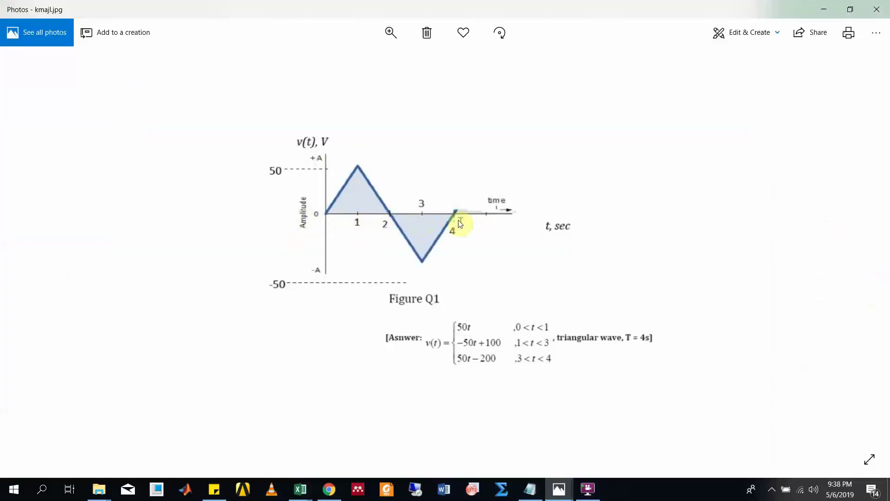
click(826, 14)
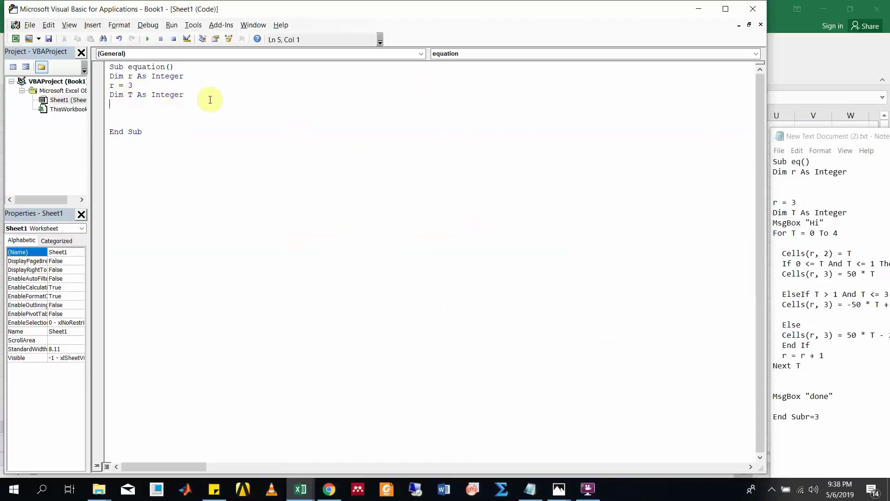
Write the loop header For T = 0 To T = 4 with a blank line below, then show Excel
text(For )
text(T)
text(0)
text(to )
text(T=)
text(4)
key(Return)
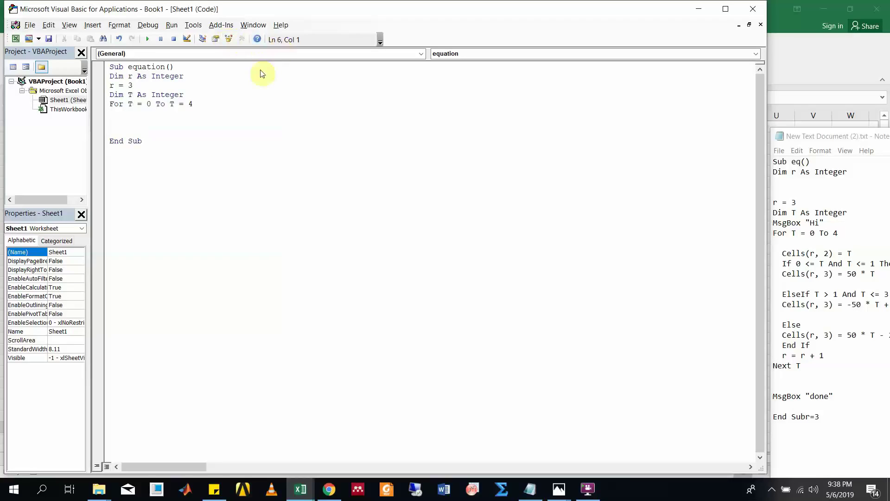
click(198, 107)
key(Return)
click(199, 105)
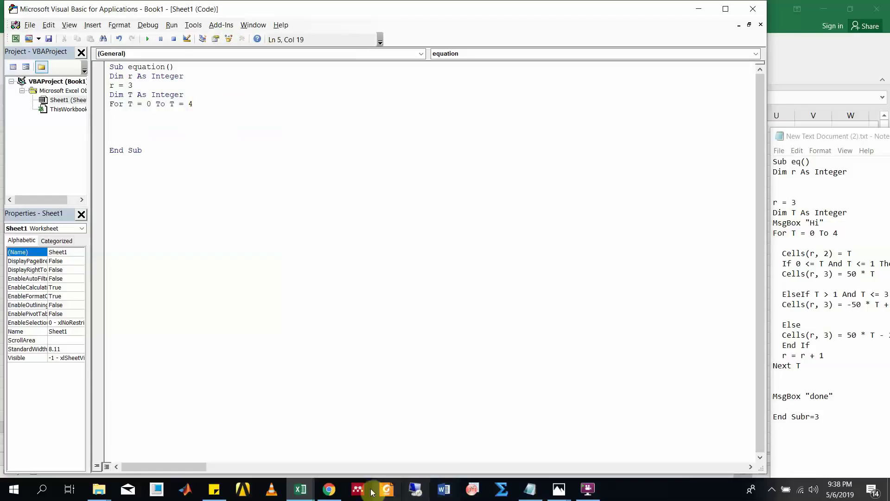
mouse_move(300, 490)
click(285, 447)
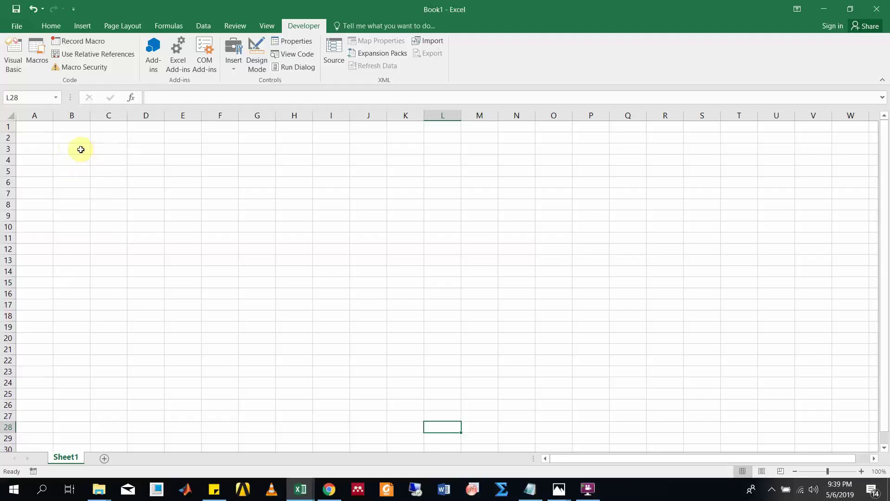
Go from the Book1 workbook back to the equation macro, with the Notepad reference code alongside
click(301, 488)
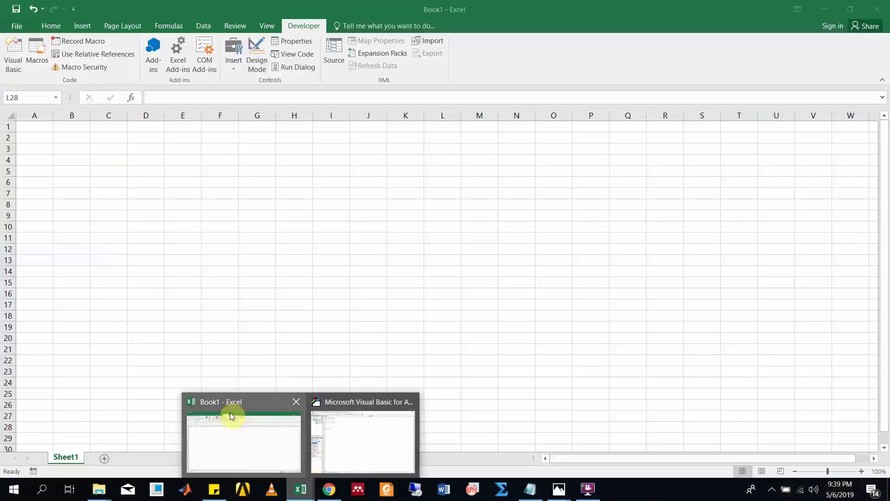
click(229, 418)
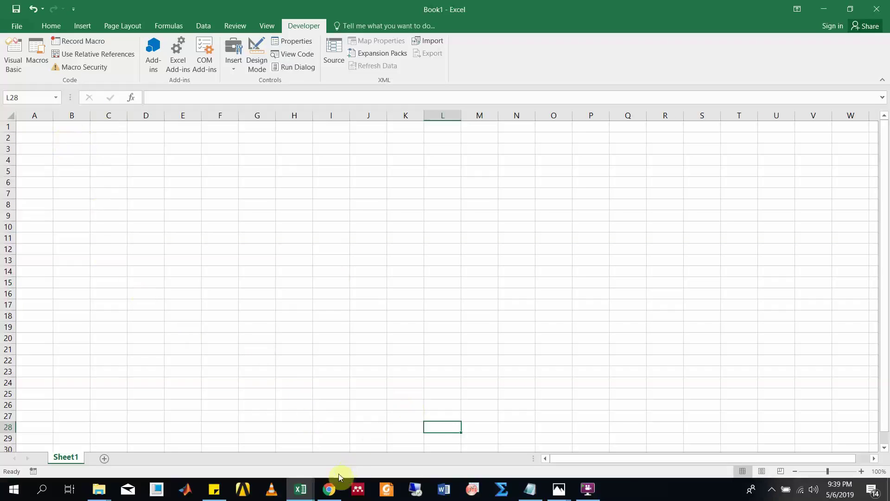
mouse_move(299, 489)
click(337, 458)
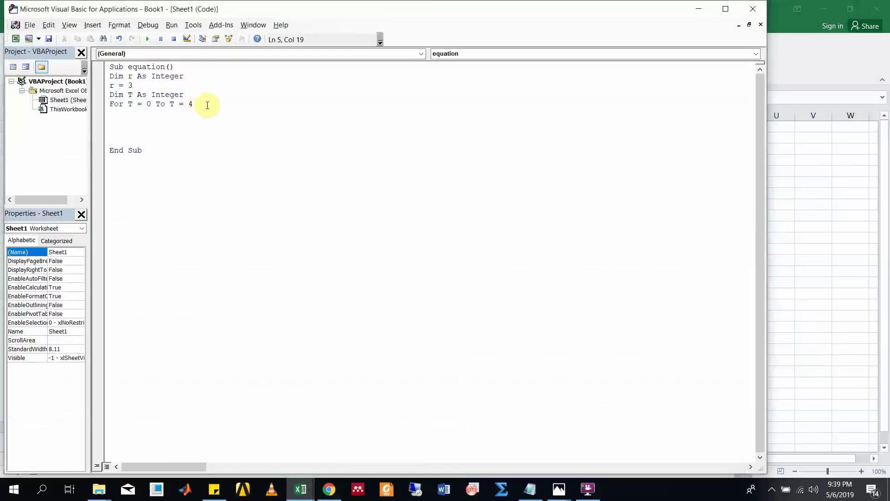
click(530, 489)
Write Cells(r, 2) = T on the empty line inside the loop
click(209, 111)
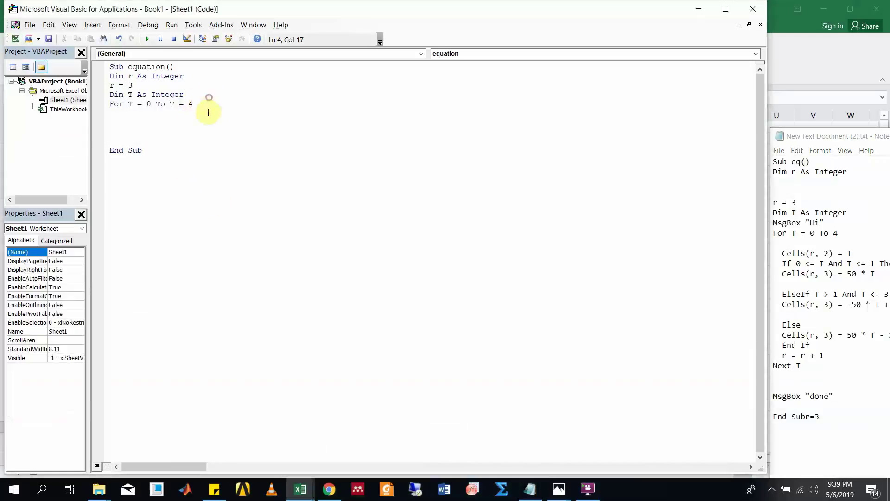
text(Cd)
text(ells)
text(()
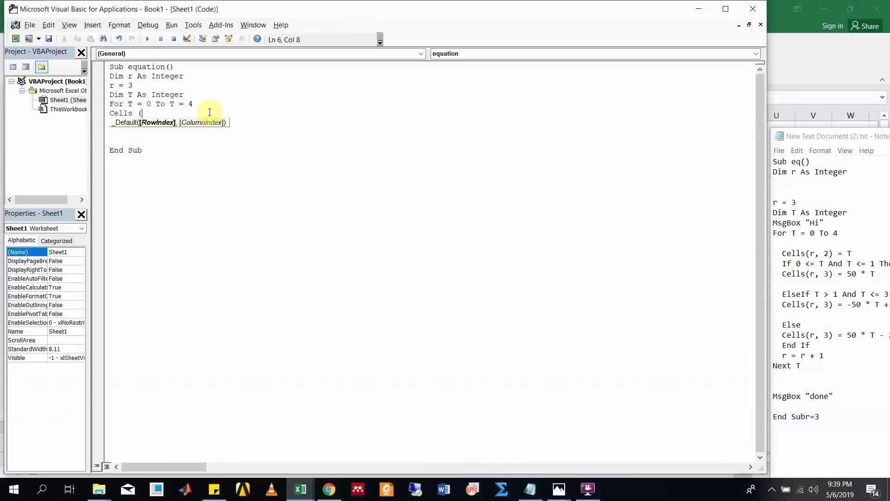
text(r,2)
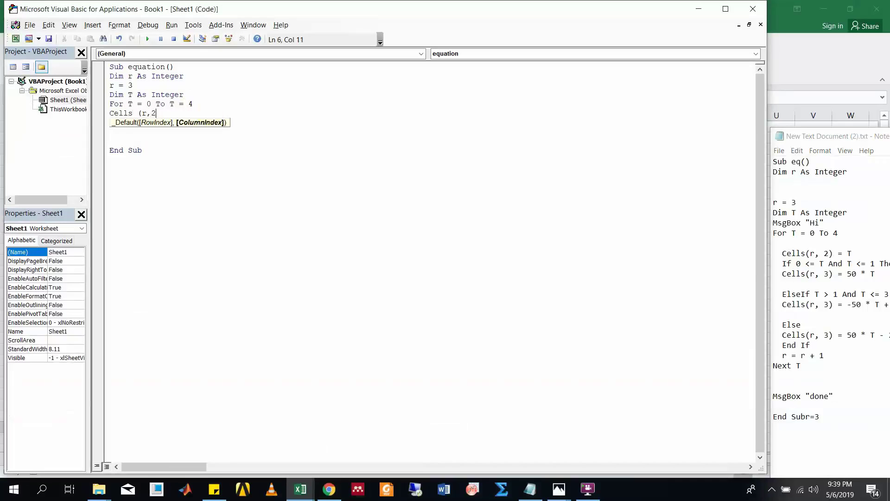
text())
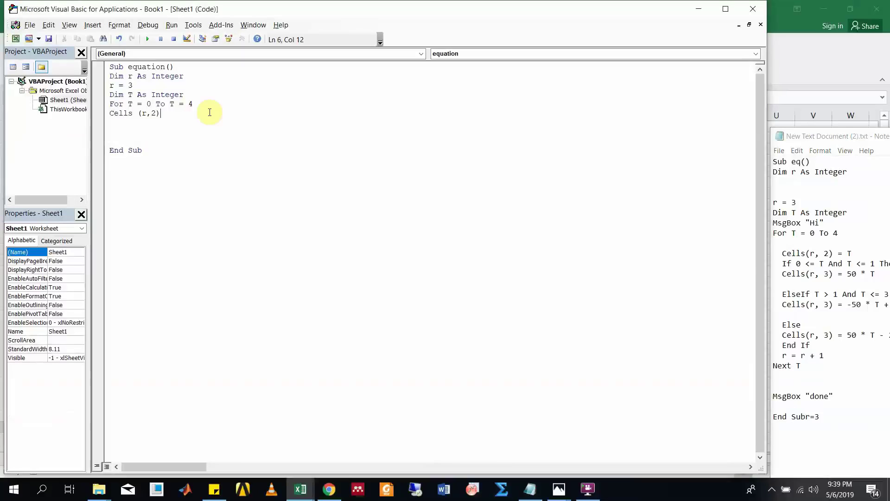
text(=)
text(t)
text(T)
key(Return)
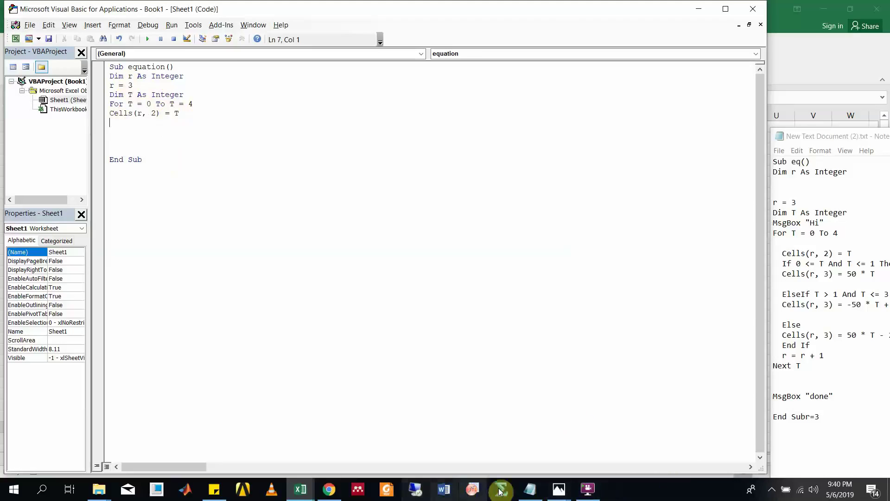
Check the triangular-wave figure, then write the condition If 0 <= T And T <= 1 Then
mouse_move(558, 489)
click(586, 461)
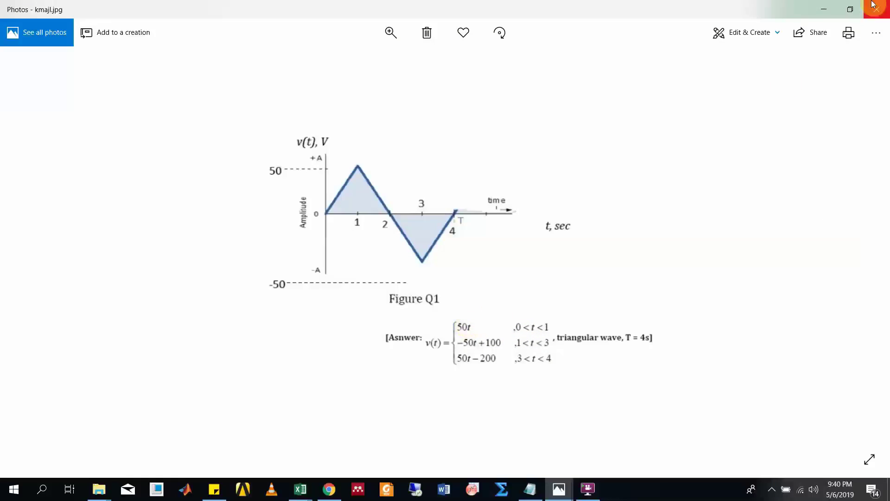
click(823, 10)
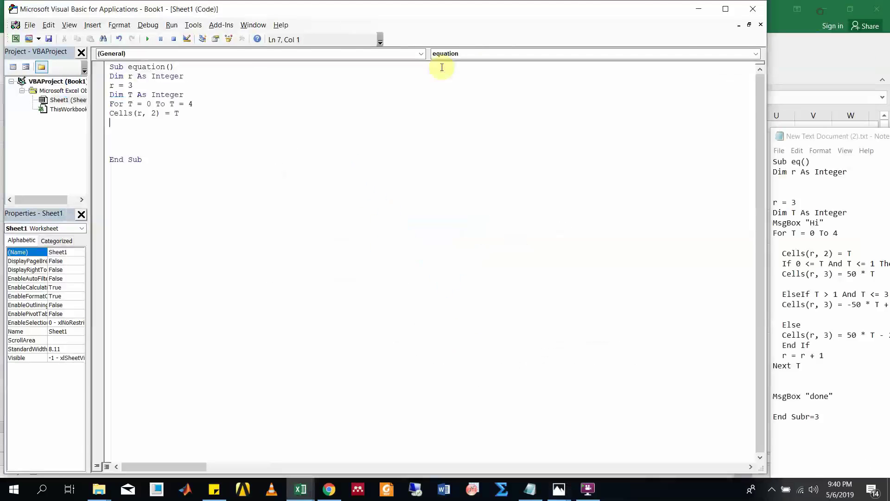
text(i)
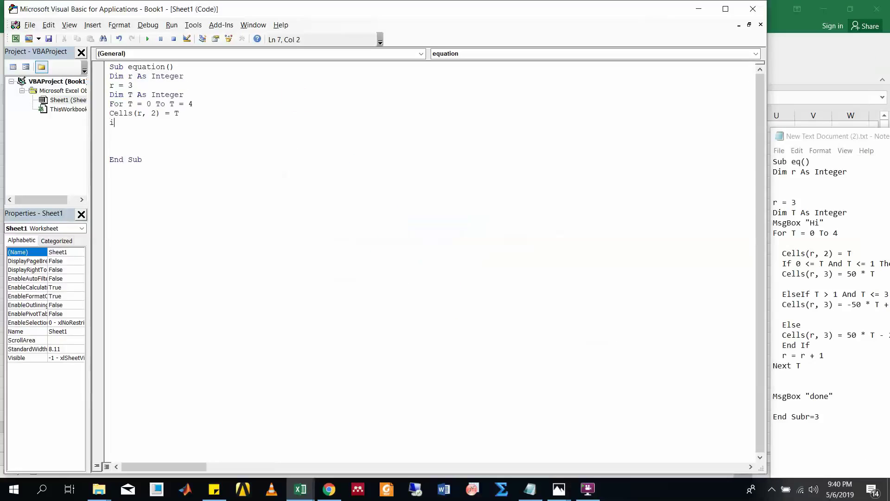
text(f 0)
text(<=)
text(t)
key(BackSpace)
text(T)
text(And )
text(T)
text(<=1)
key(Return)
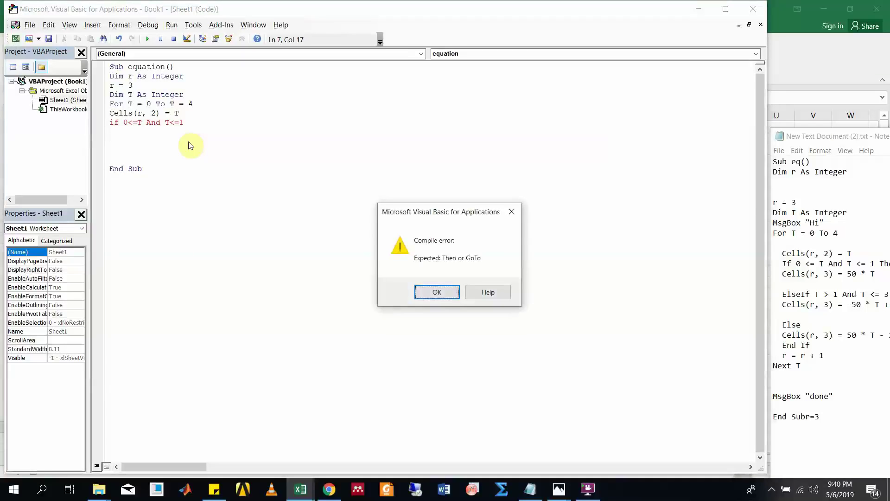
click(511, 211)
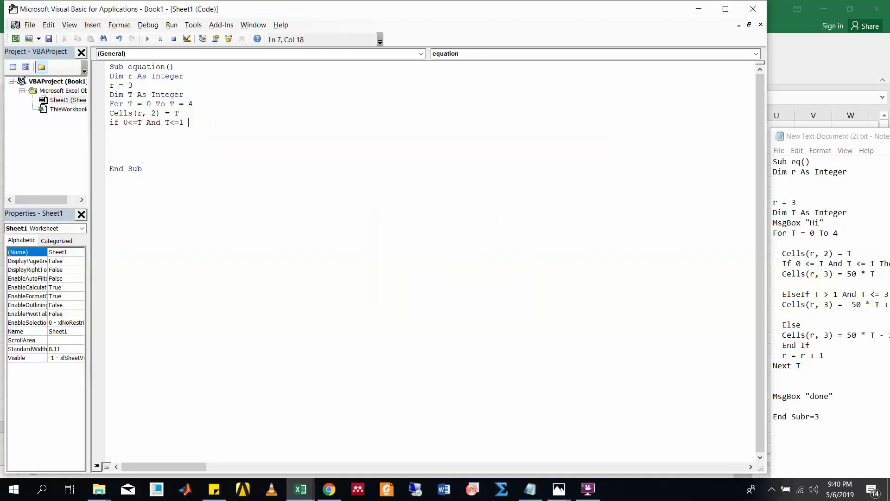
text(te)
key(BackSpace)
text(h)
text(en)
key(Return)
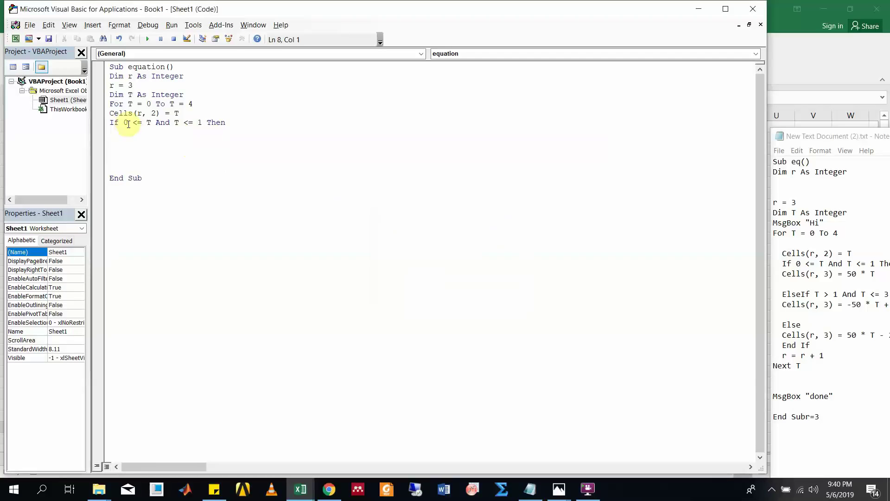
Under the If line, set Cells(r, 3) = 50 * T
text(Cells)
text(()
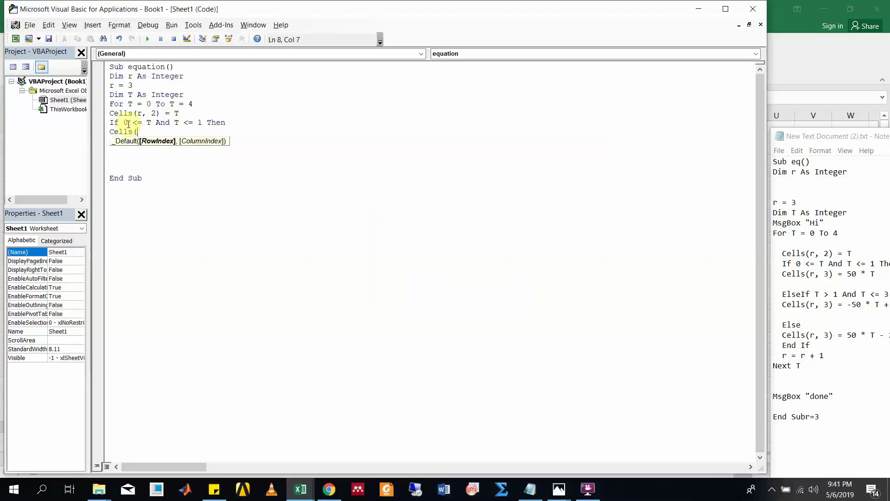
text(r,3)
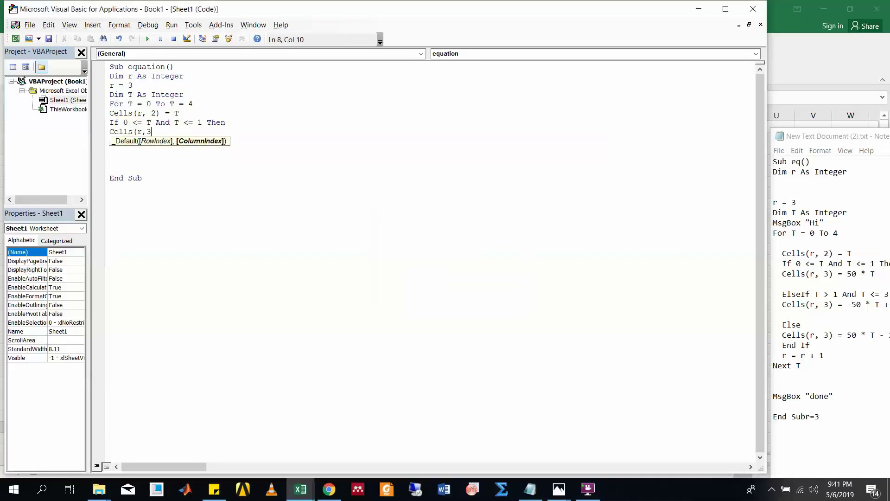
text()=)
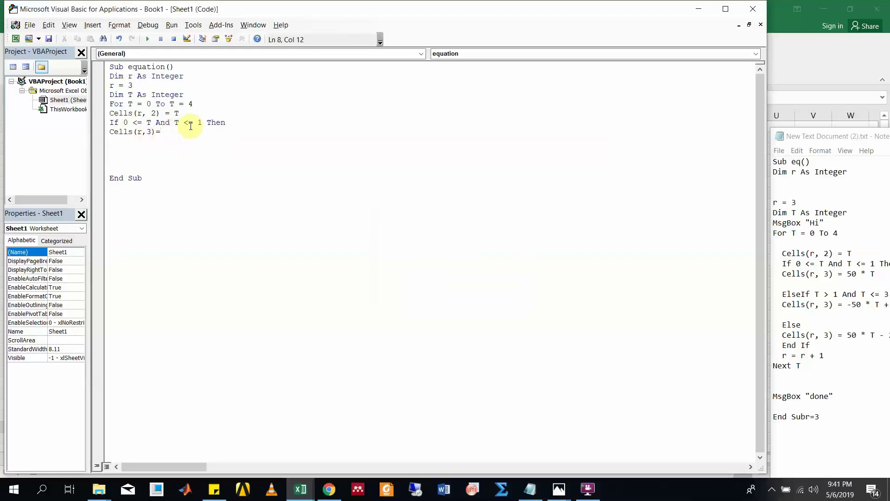
text(50*)
key(BackSpace)
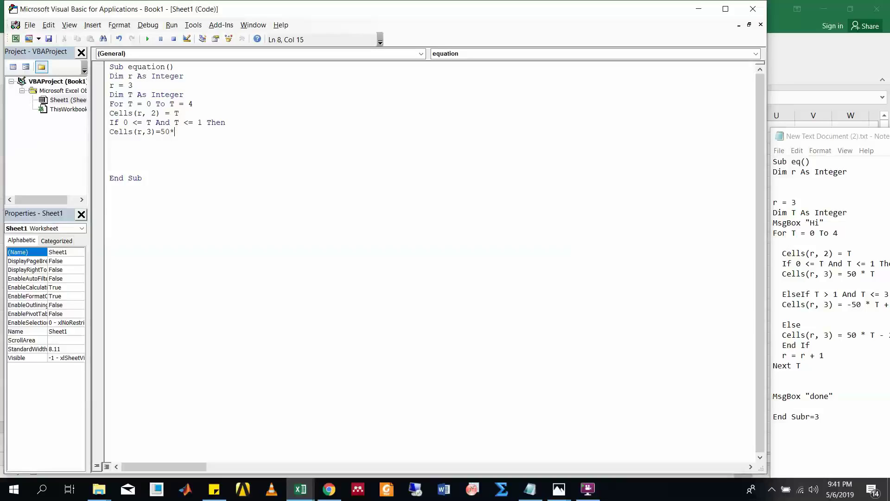
text(T)
key(Return)
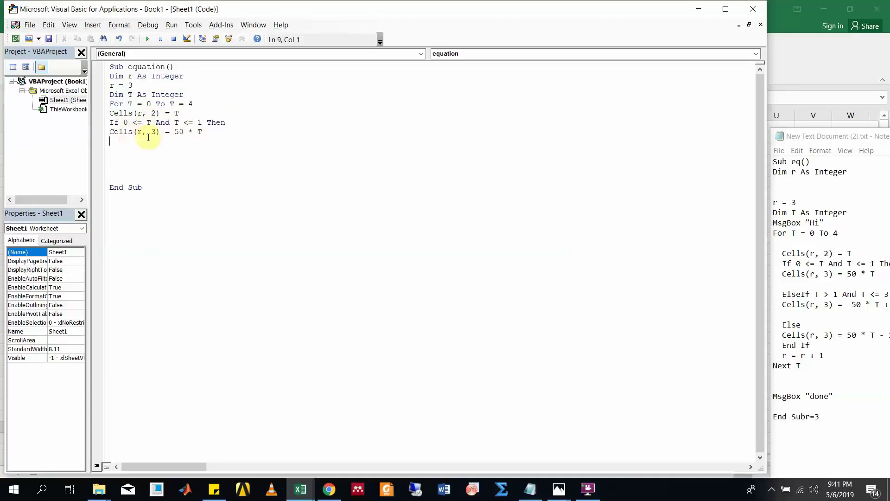
Add ElseIf T > 1 And T <= 3 Then, followed by Cells(r, 3) = -50 * T + 100
click(216, 130)
key(Return)
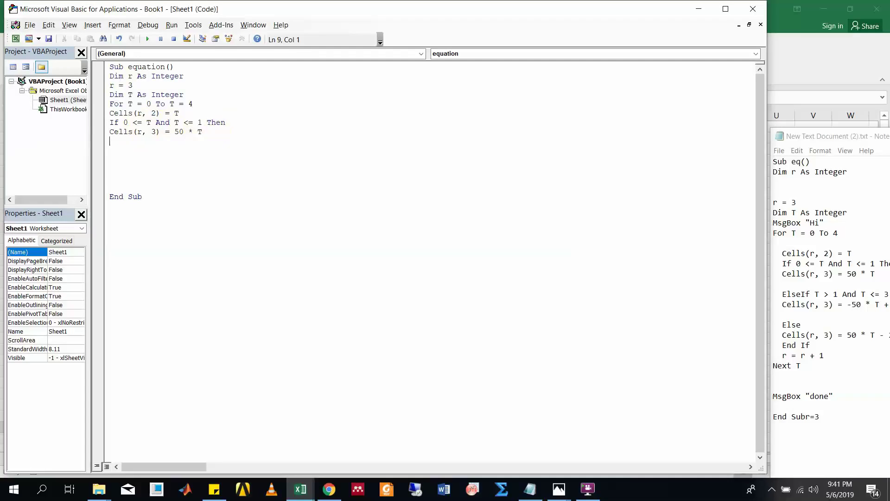
text(Else)
text(if)
text(t)
text(T)
text(>1)
text(A)
text(nd )
text(T<)
text(=3)
key(Return)
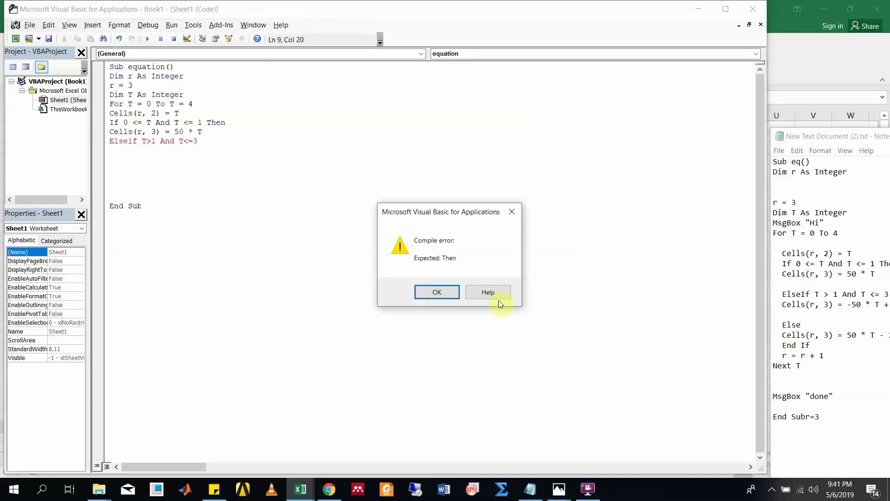
click(453, 291)
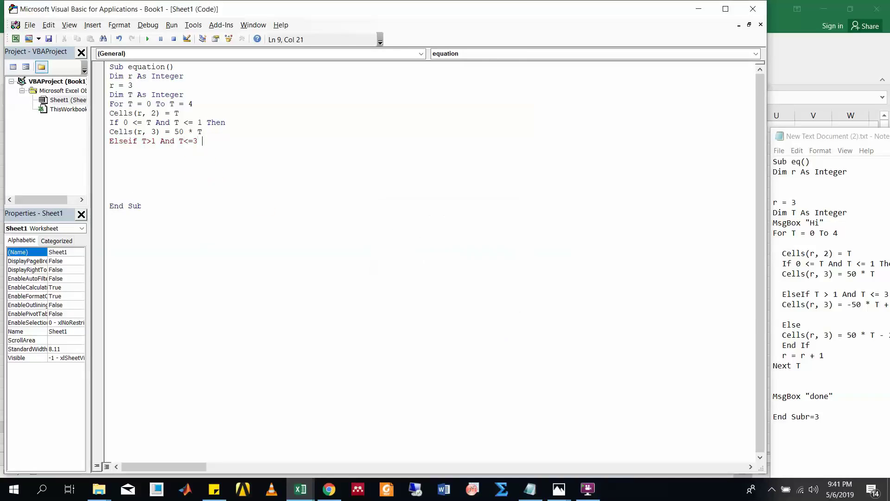
text(tHEN)
key(BackSpace)
key(BackSpace)
key(BackSpace)
text(HEN)
key(BackSpace)
key(BackSpace)
key(BackSpace)
text(hen)
key(Return)
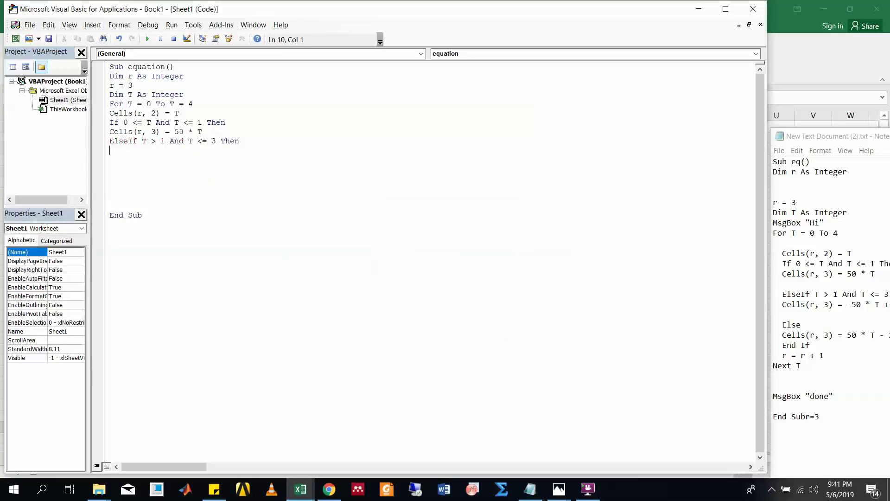
text(Ce)
text(lls()
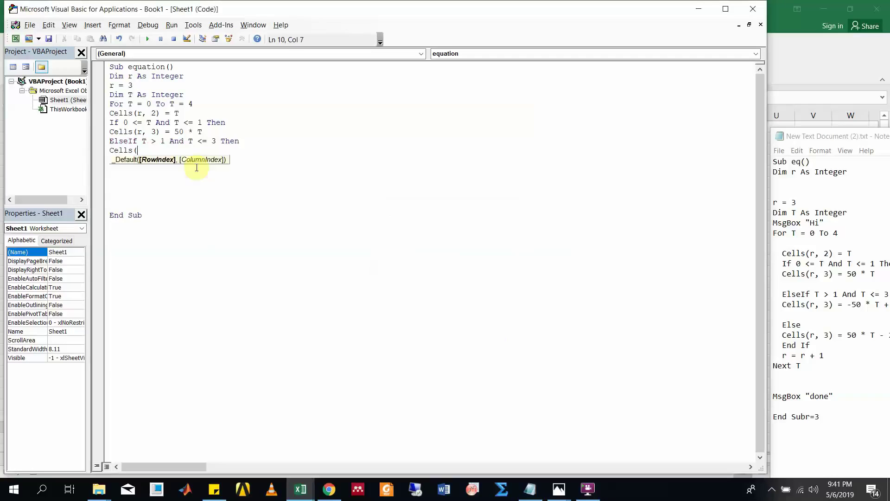
text(r,3)
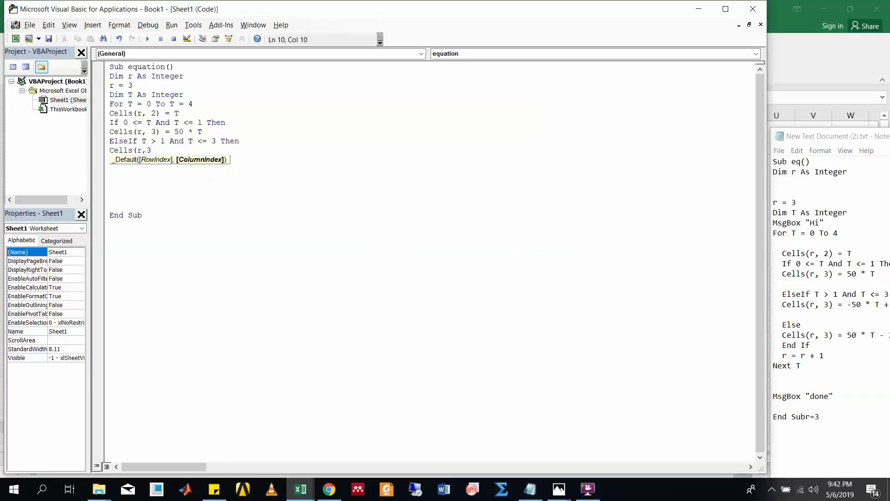
text()=)
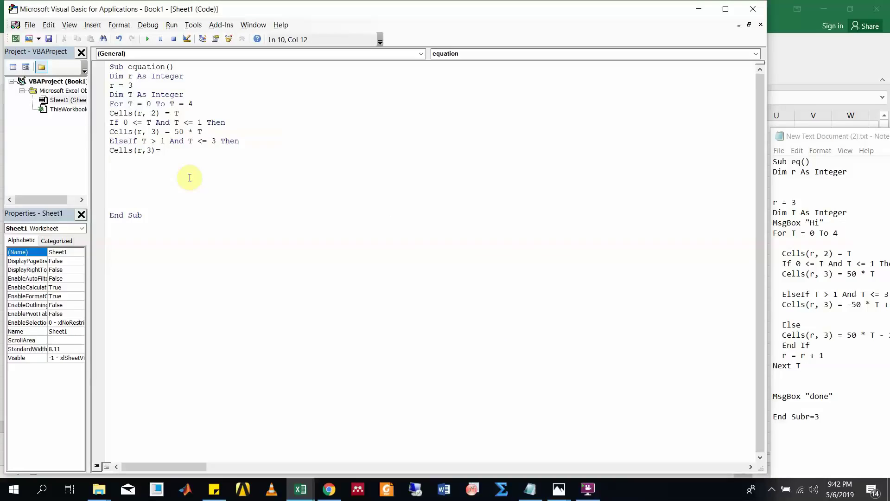
text(-)
text(50*)
text(T+10)
text(0)
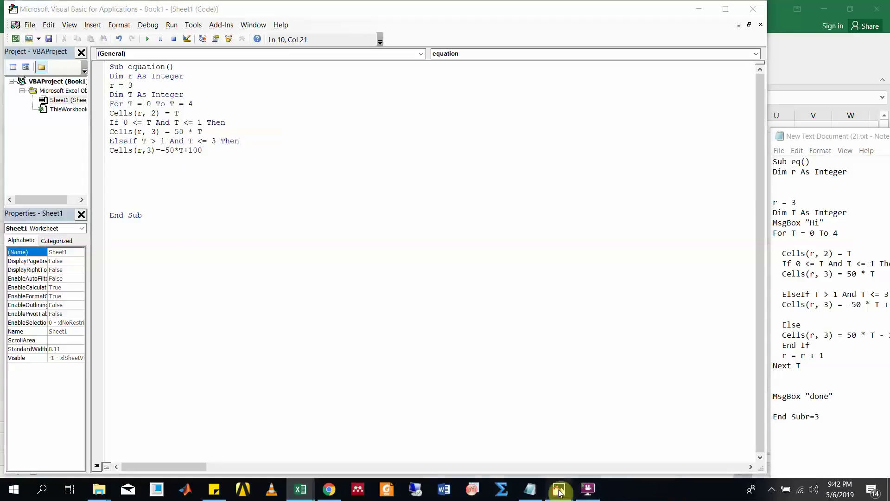
After checking the triangular-wave figure, add an Else line below the -50 * T + 100 formula
click(588, 397)
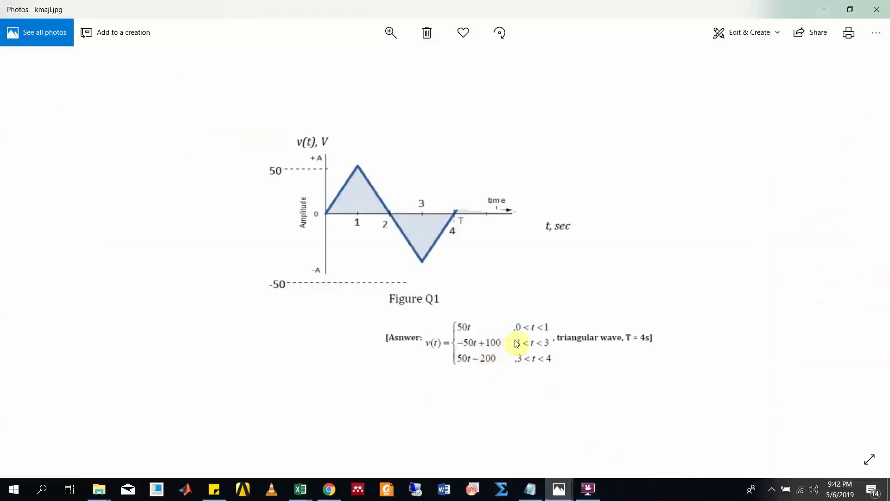
click(824, 10)
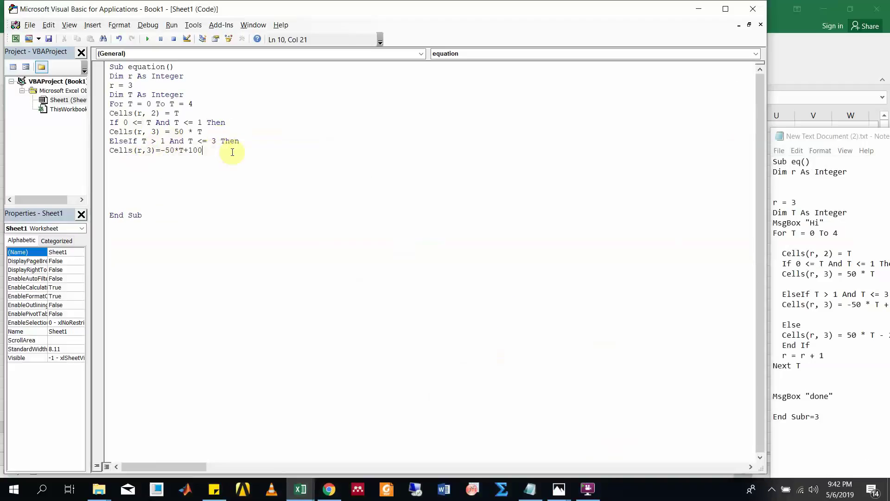
key(Return)
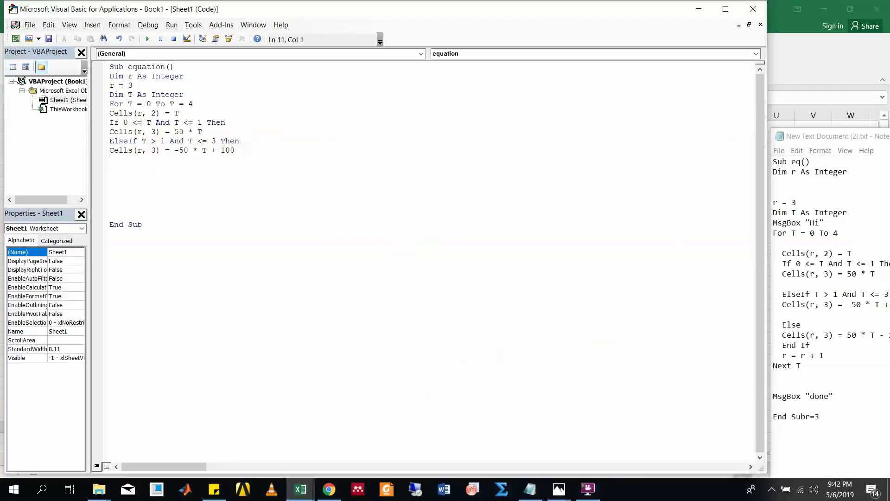
text(Else)
key(Return)
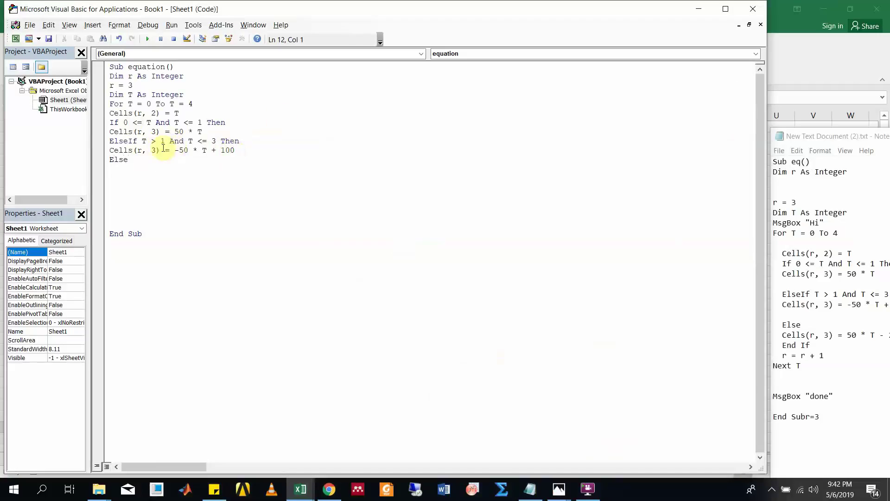
Copy the formula line under Else and edit it to Cells(r, 3) = 50 * T - 200
drag(108, 151, 259, 147)
key(ctrl+c)
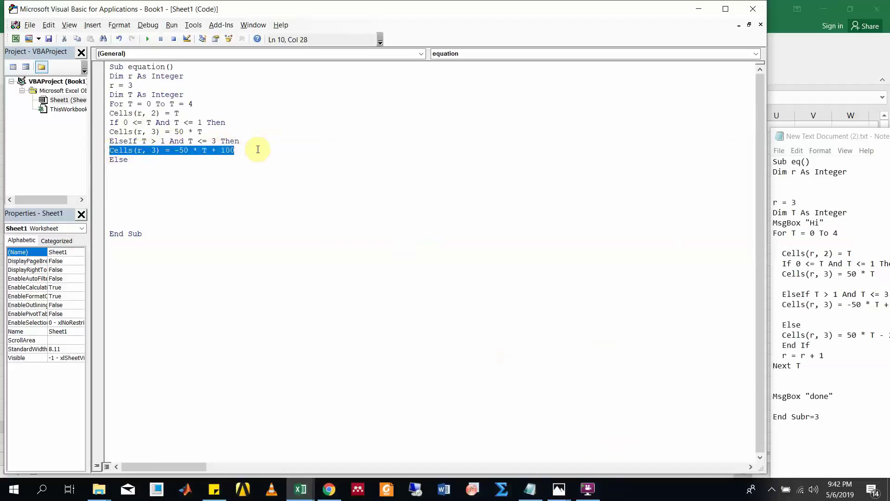
click(147, 164)
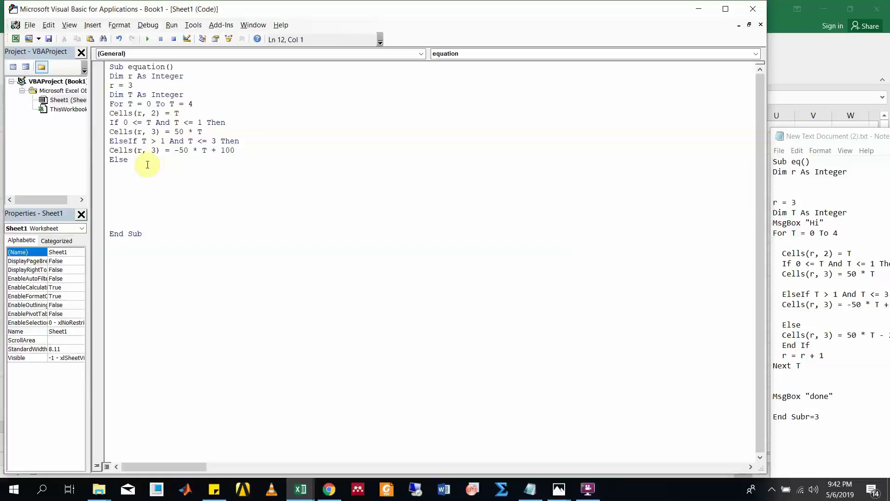
key(ctrl+v)
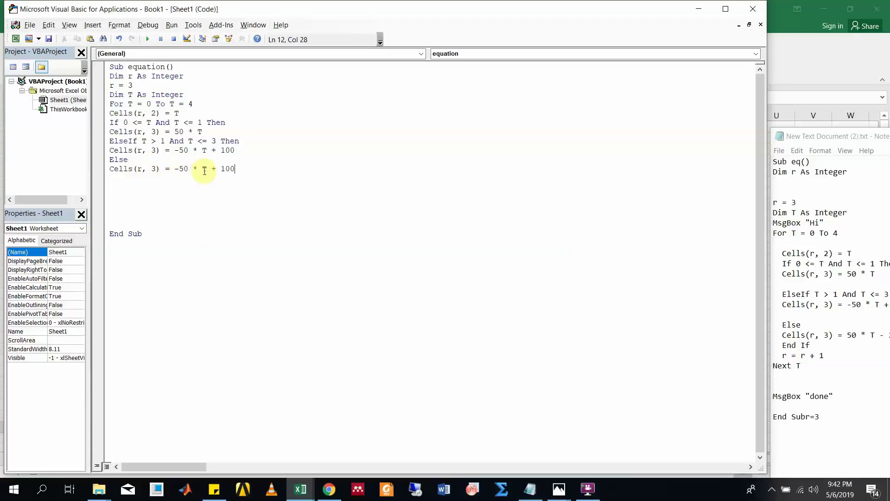
click(176, 170)
key(Delete)
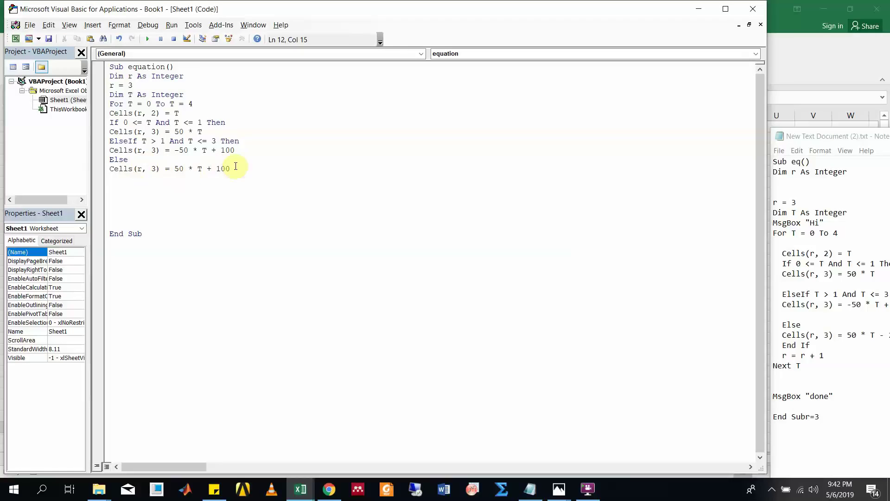
drag(231, 170, 207, 172)
text(-200)
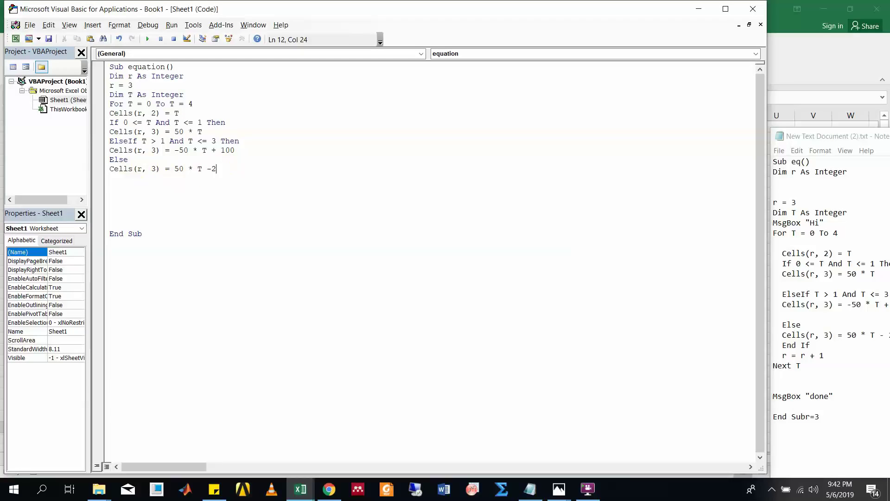
click(256, 178)
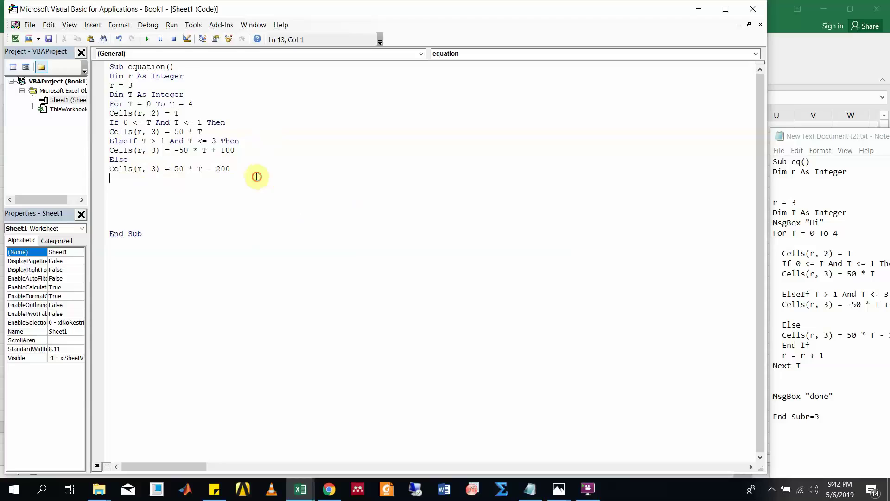
mouse_move(558, 489)
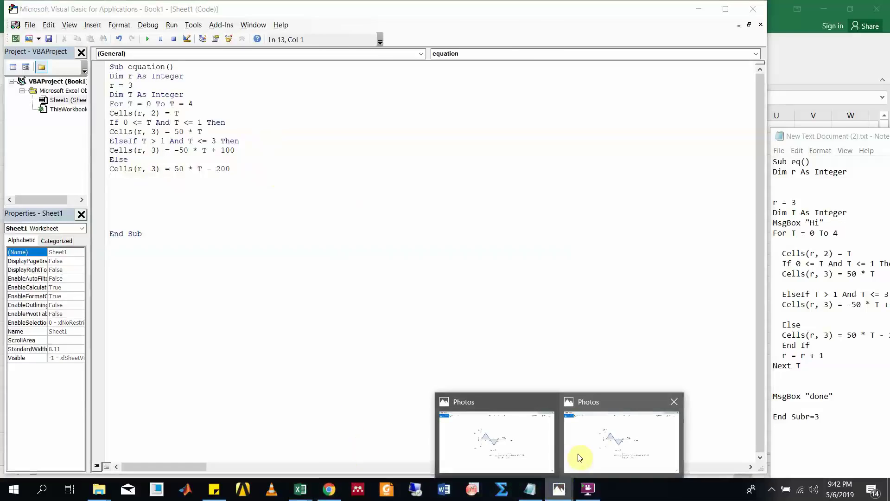
Close the conditional block with End If on a new line
click(580, 457)
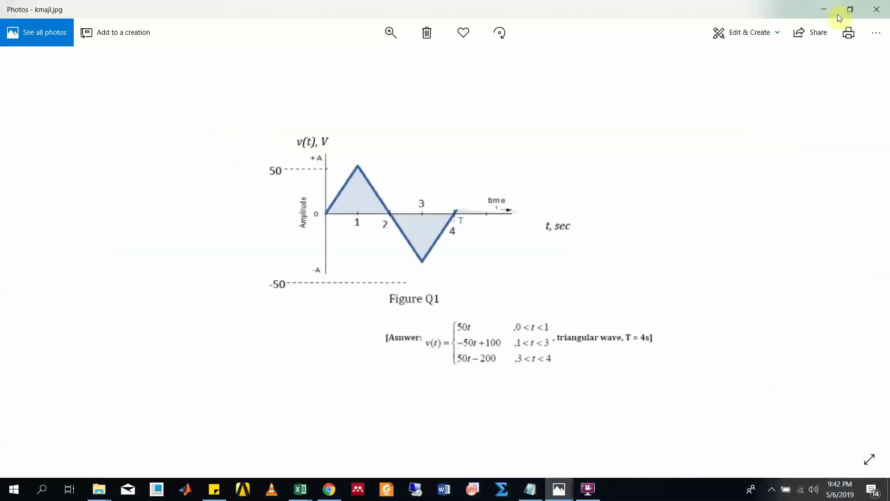
click(824, 9)
click(261, 166)
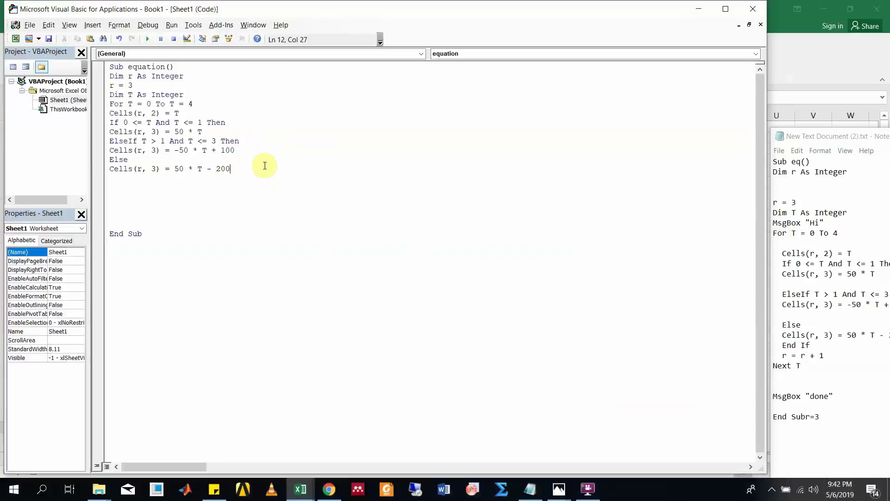
key(Return)
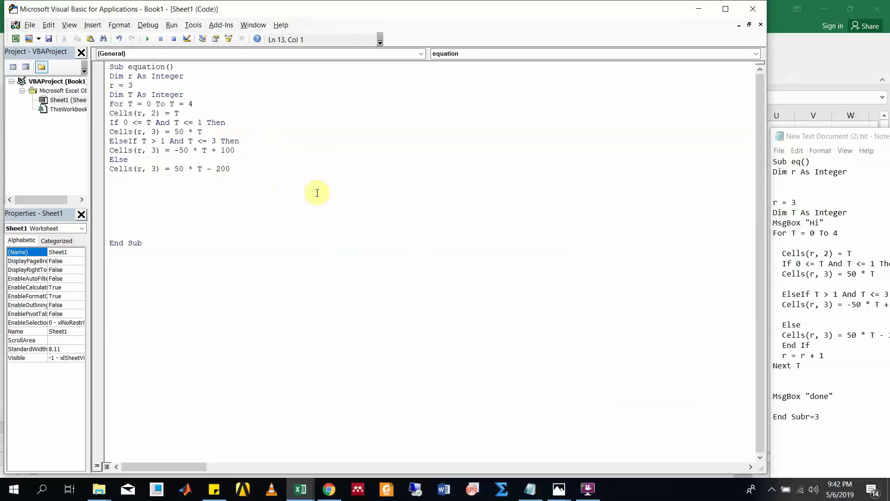
text(E)
text(nd )
text(if)
key(Return)
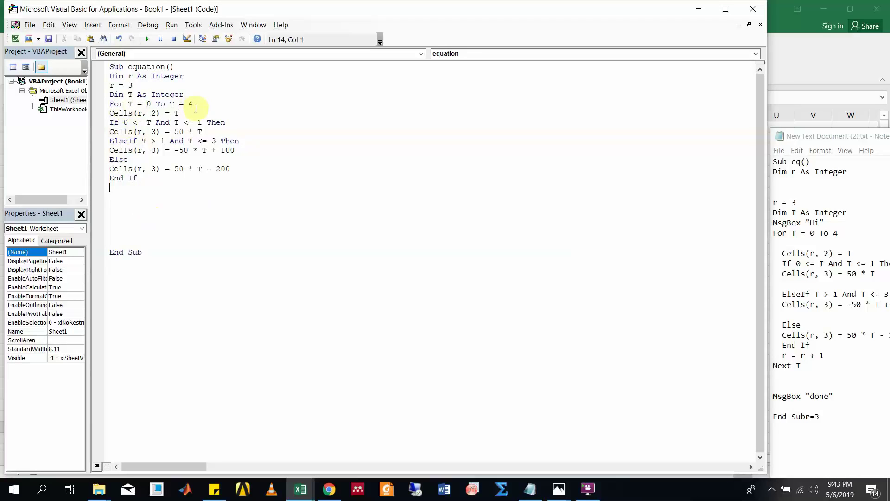
Close the loop with a Next T line after End If
click(144, 178)
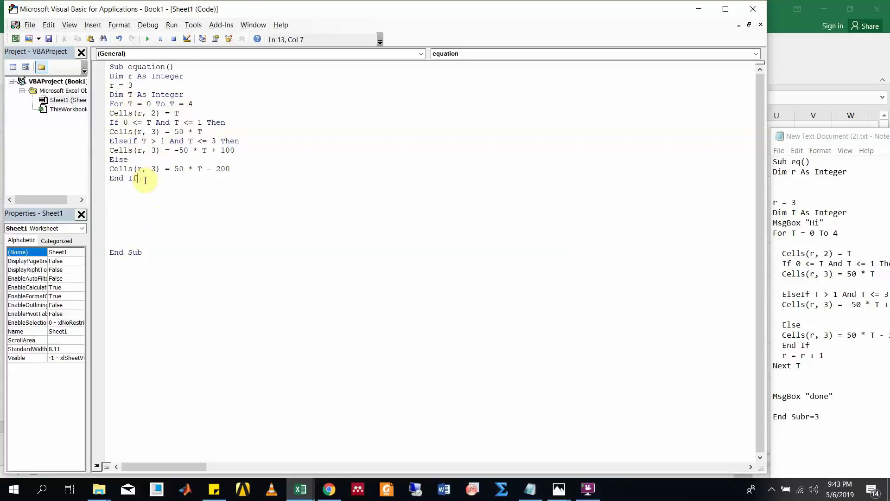
key(Return)
text(N)
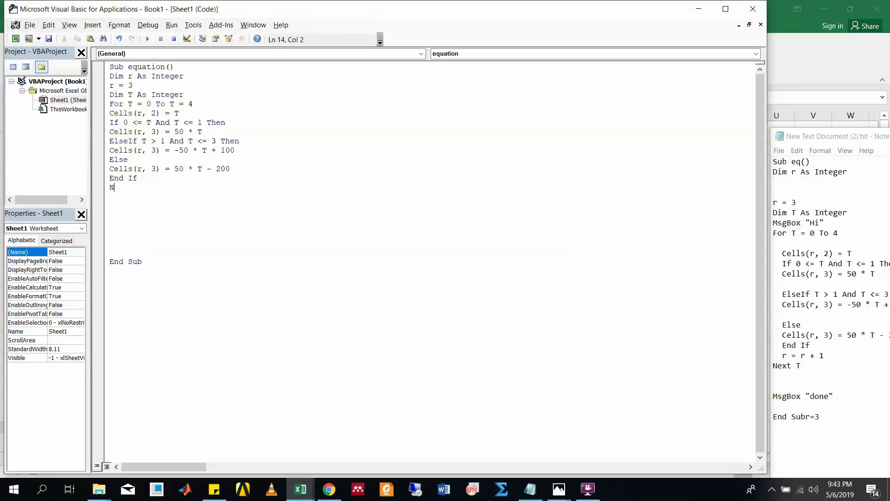
text(ext T)
key(Return)
Add a MsgBox "done" line after Next T and select it for copying
text(M)
text(S)
text(s)
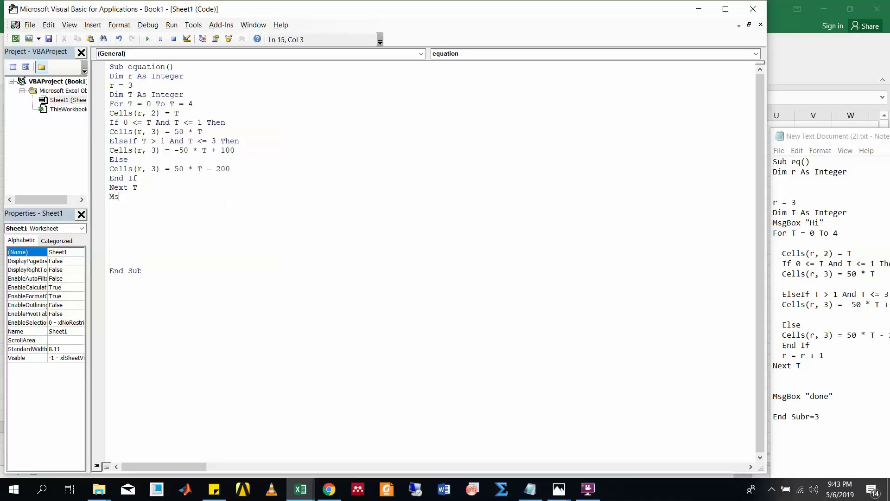
text(g)
text(box "done)
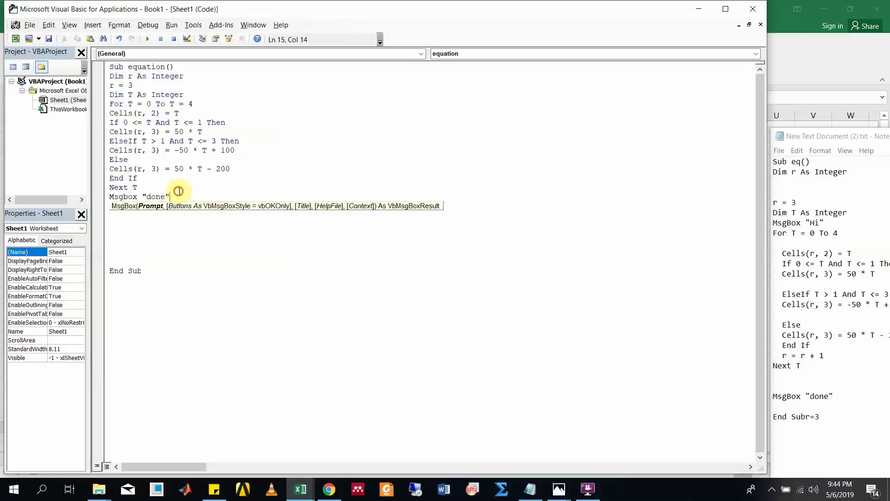
key(Up)
click(197, 200)
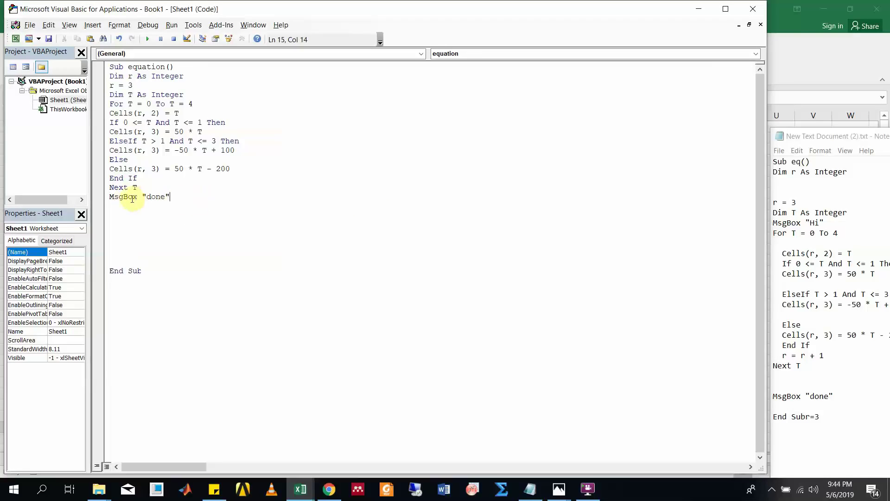
drag(110, 196, 201, 196)
key(ctrl+c)
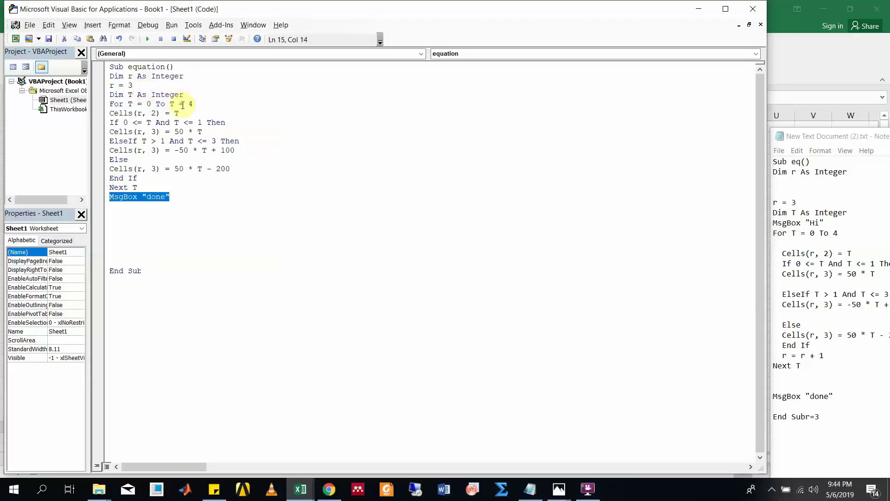
Paste the MsgBox line below Dim T As Integer and change "done" to "Hi"
click(202, 95)
key(Return)
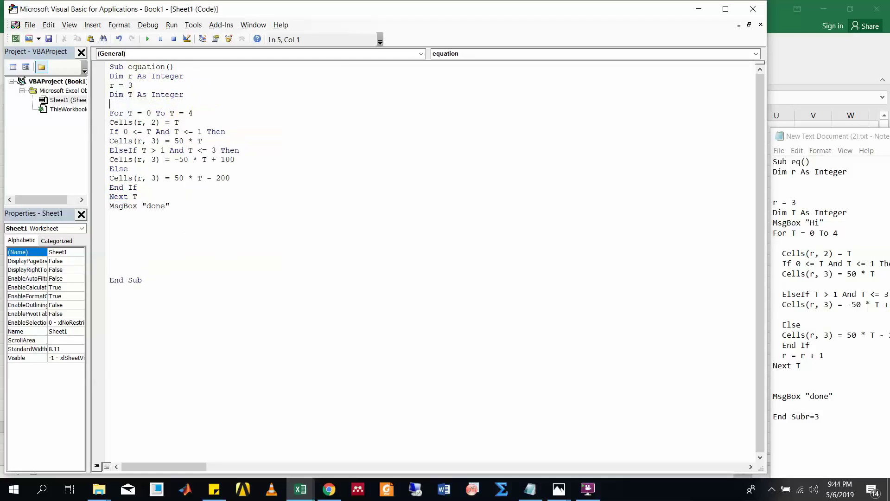
key(ctrl+v)
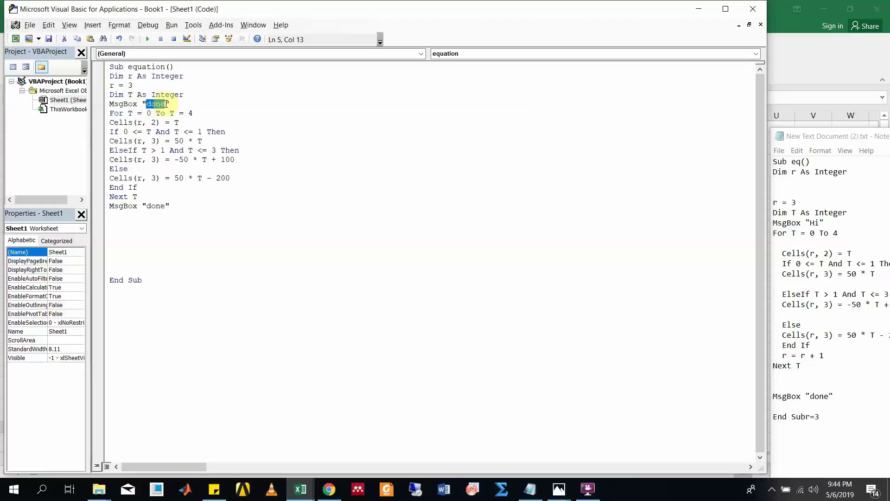
text(Hi)
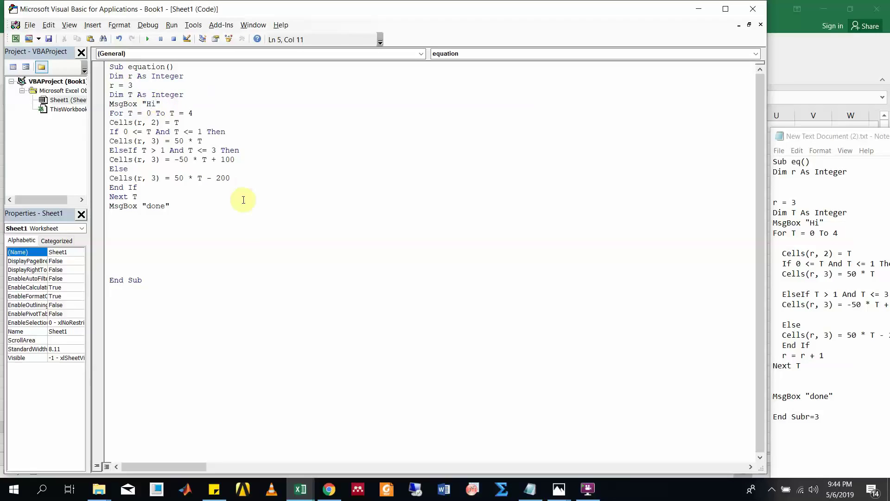
Compile the VBA project with Debug > Compile VBAProject
click(242, 199)
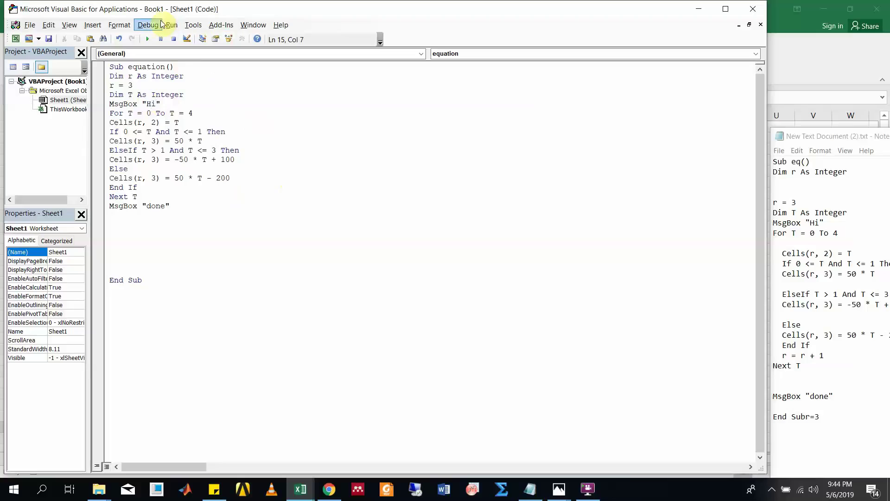
click(153, 26)
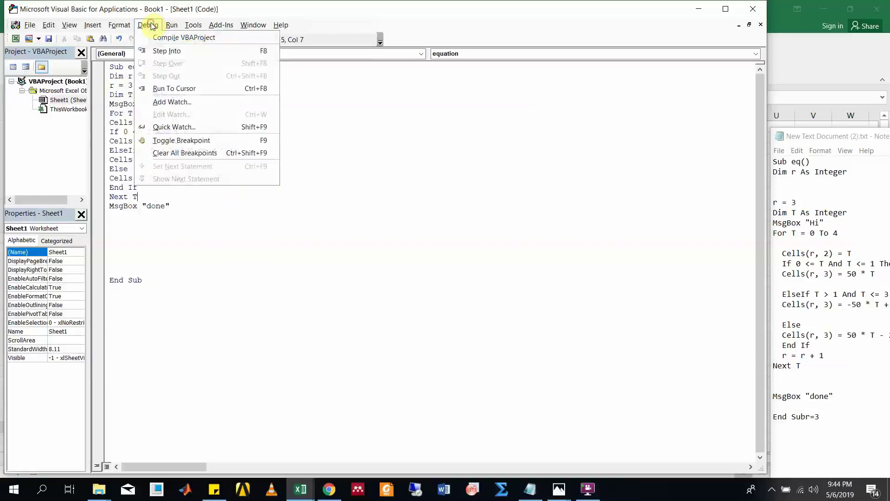
click(162, 37)
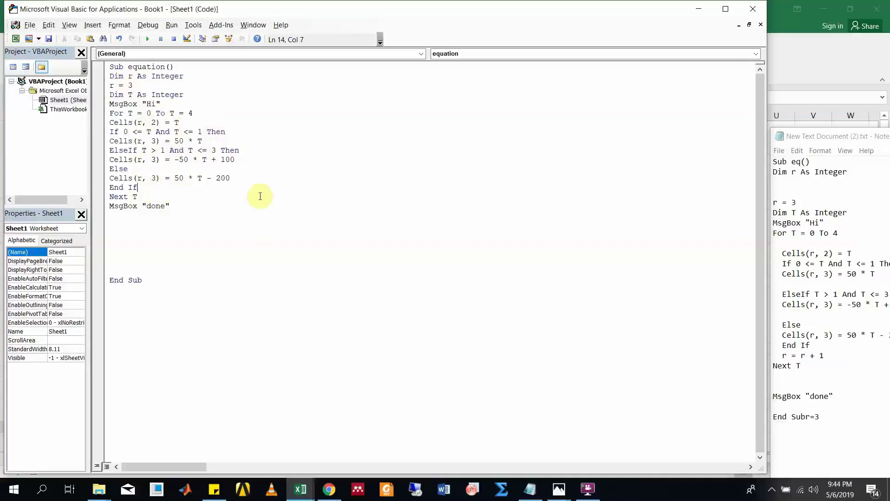
Insert a blank line after End If for the r = r + 1 row increment
key(Return)
text(r = r + 1)
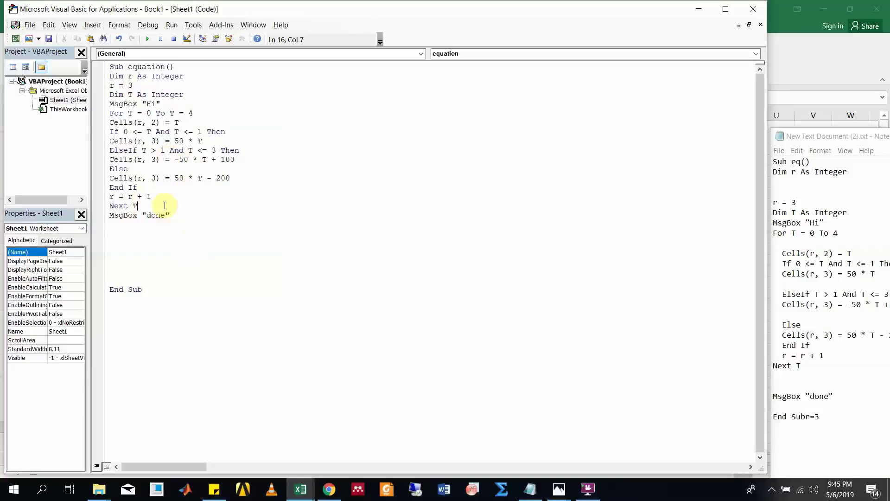
Compile and run the equation macro, dismissing the Hi and done messages
click(148, 25)
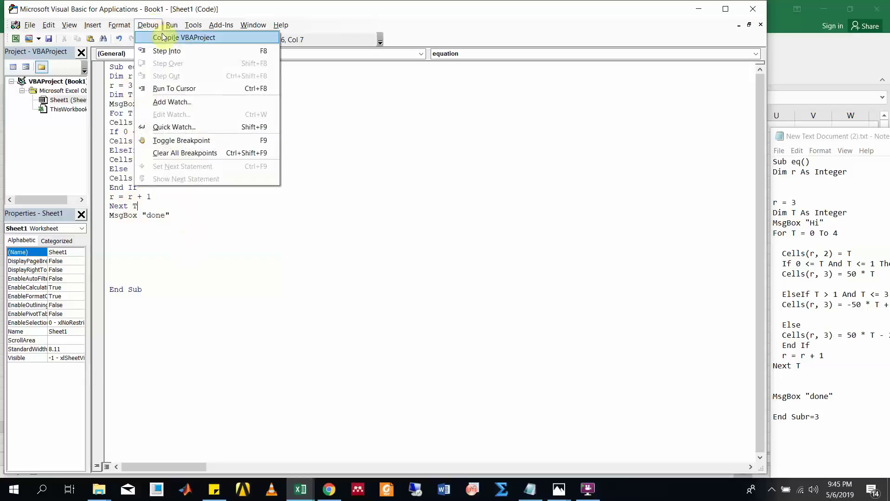
click(162, 35)
click(171, 25)
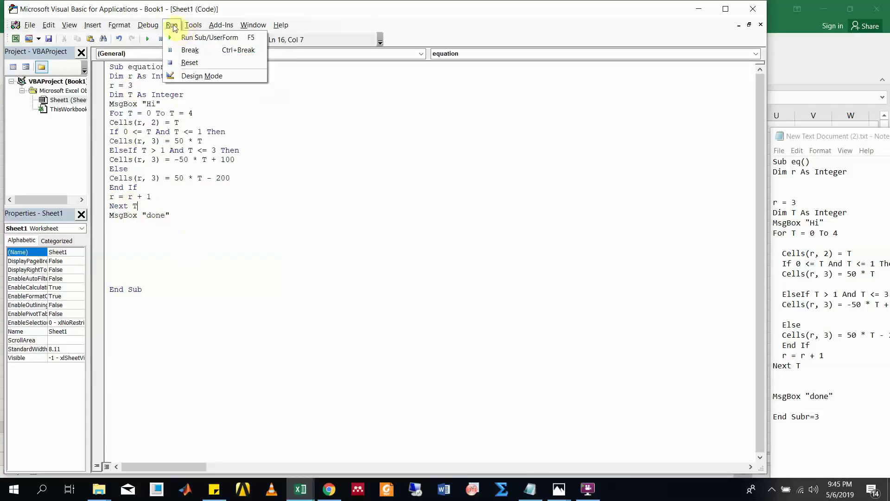
click(210, 38)
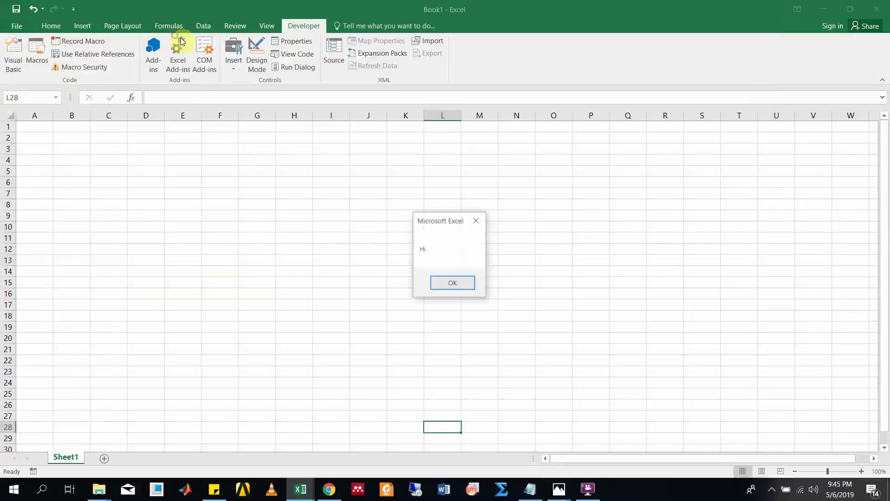
click(453, 283)
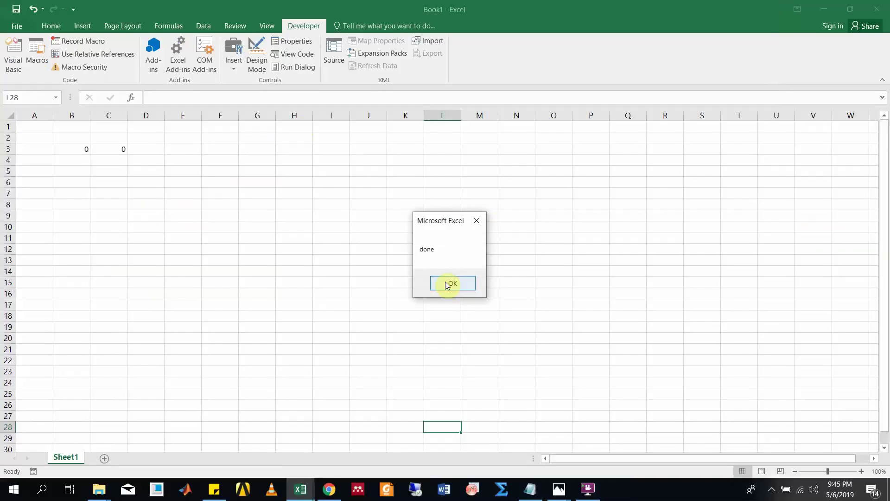
click(446, 282)
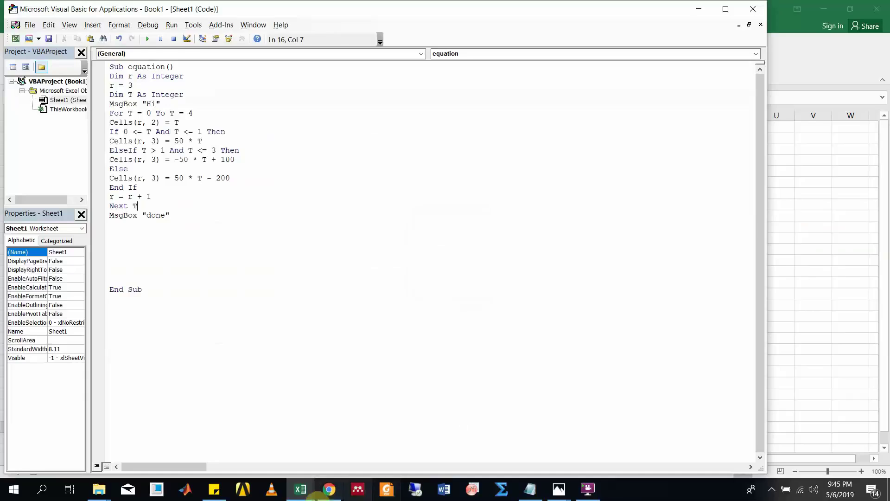
Switch to the Book1 workbook and check the values in B3 and C3
click(300, 489)
click(280, 464)
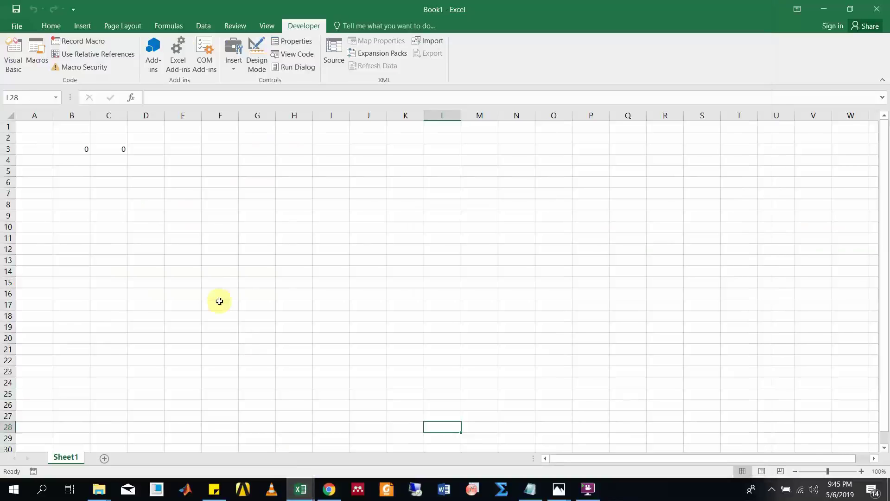
click(218, 283)
click(82, 149)
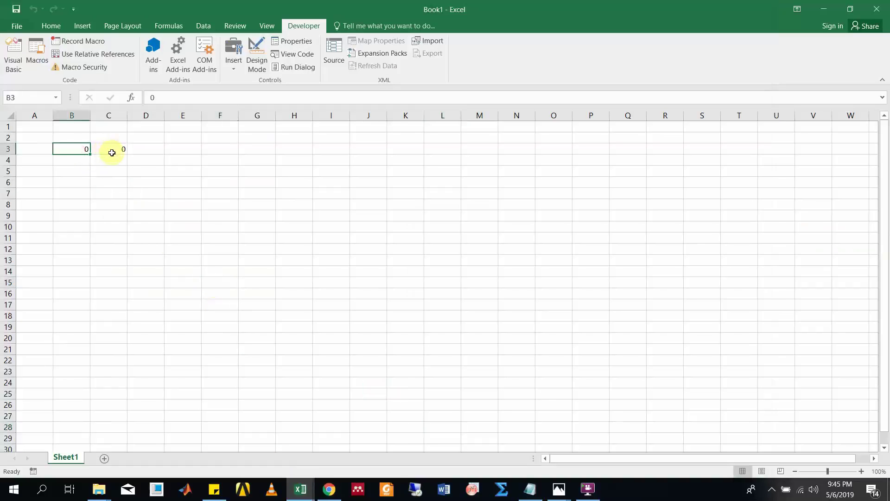
click(110, 152)
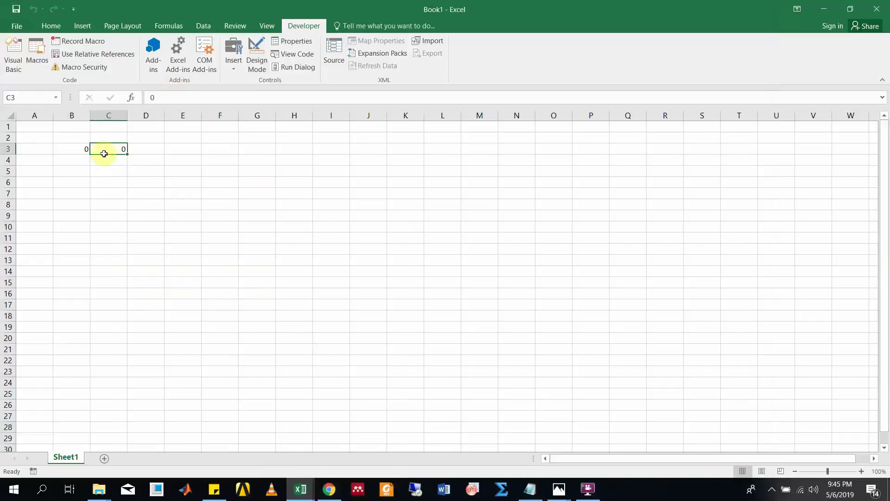
Return to the macro code to inspect the Cells(r, 2) = T statement
mouse_move(300, 488)
click(358, 446)
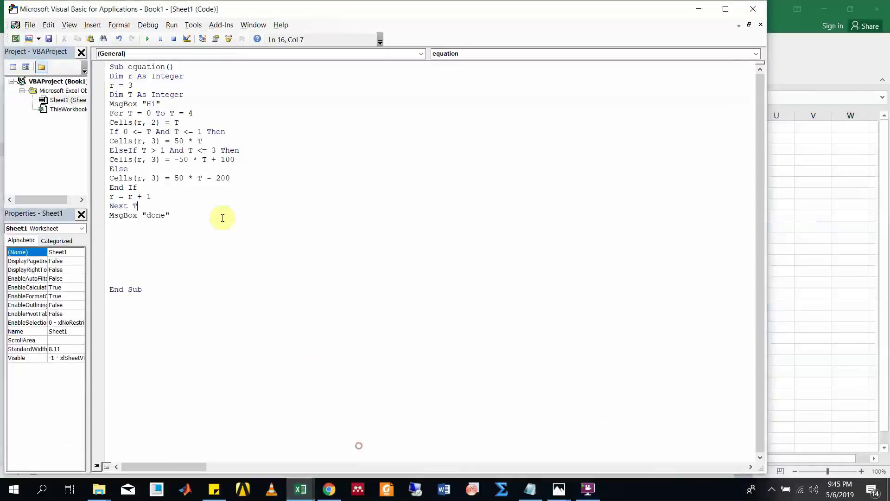
click(159, 204)
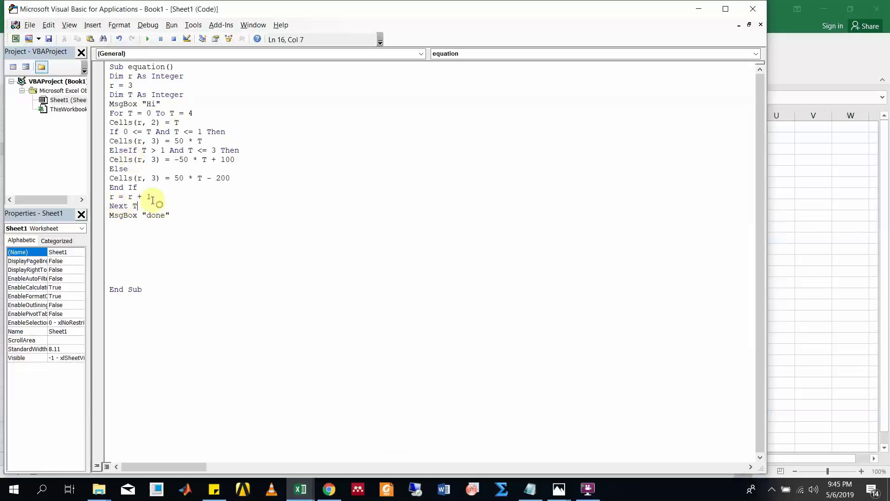
click(165, 124)
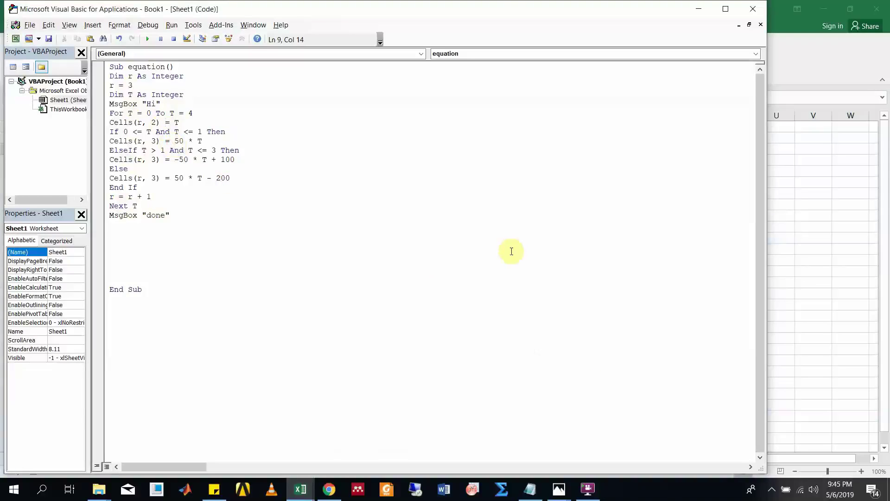
click(589, 490)
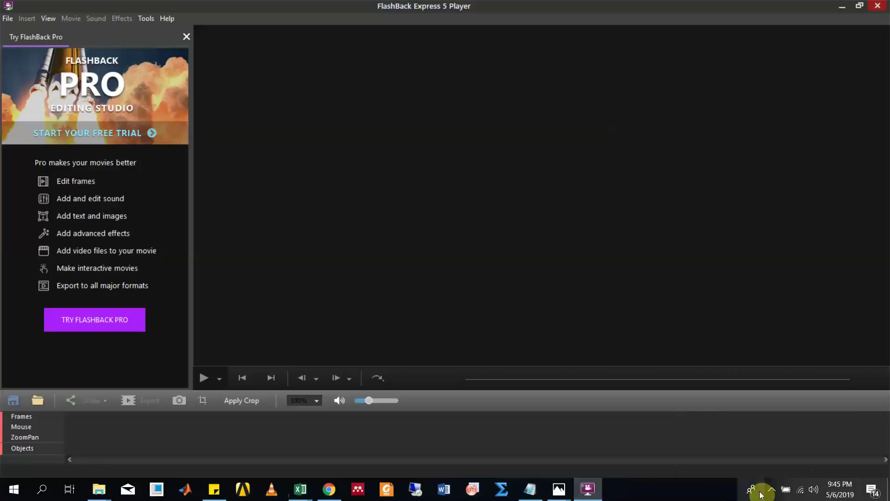
click(767, 490)
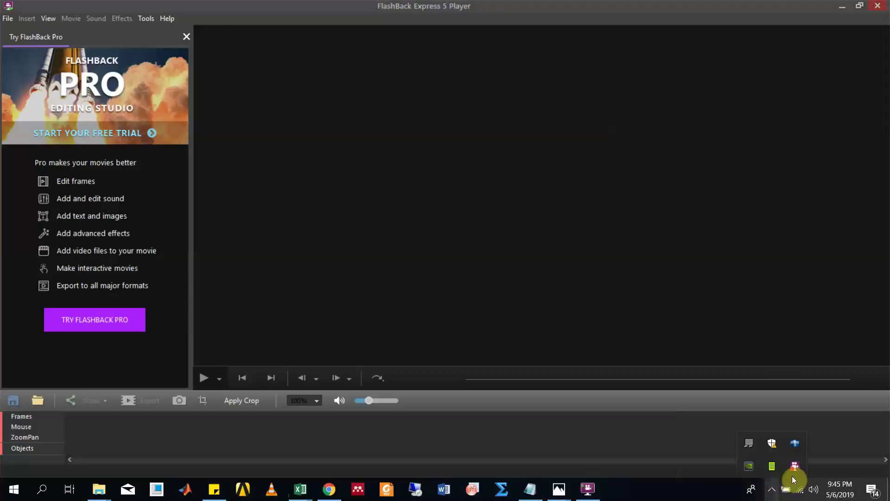
click(795, 467)
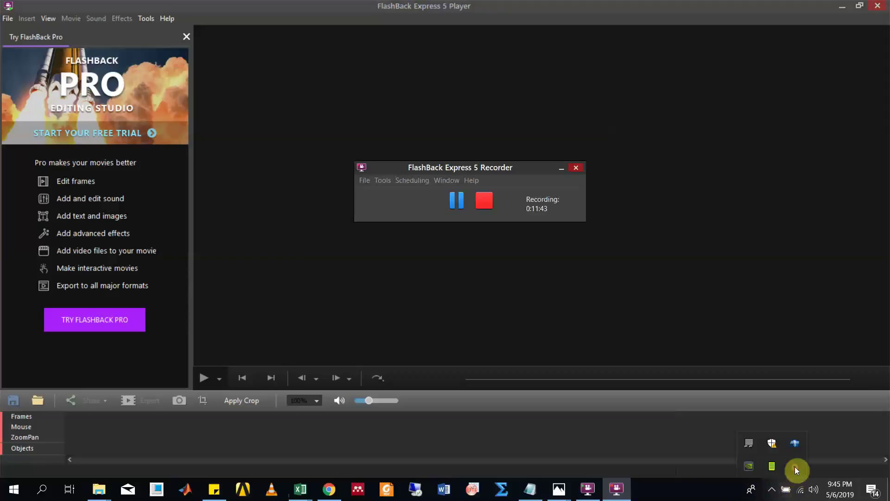
click(463, 201)
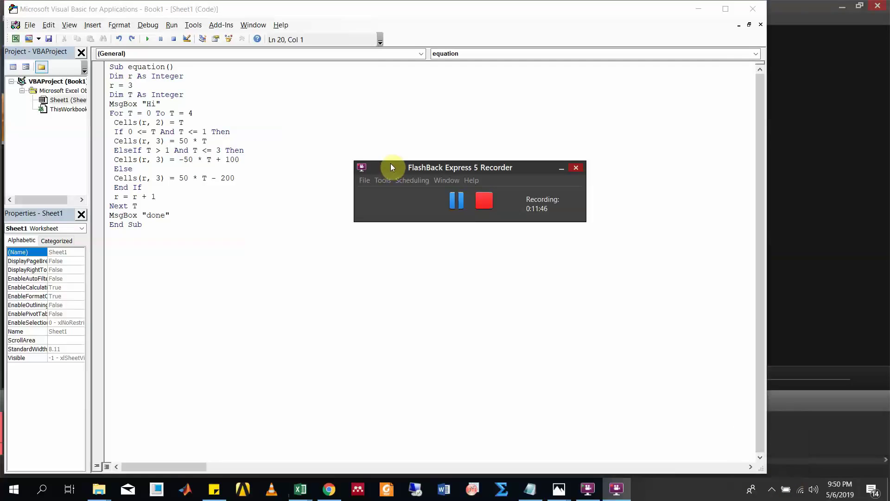
Delete the stray "T =" so the loop reads For T = 0 To 4
drag(388, 170, 392, 152)
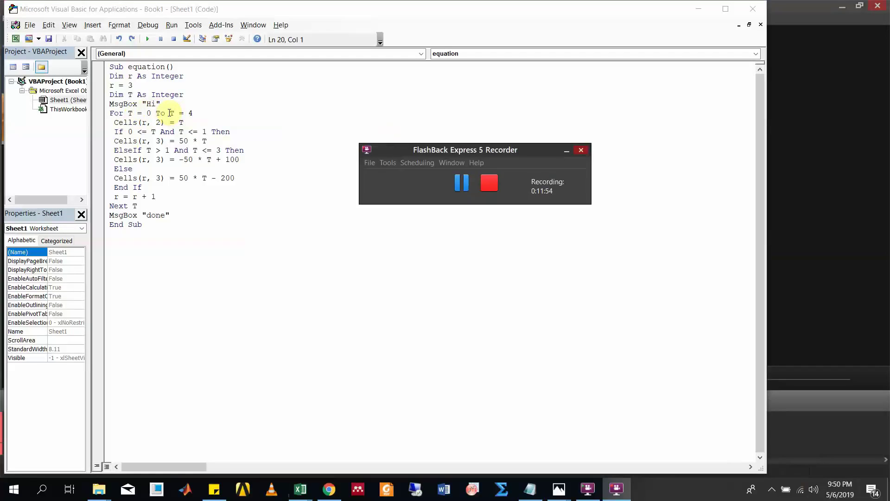
drag(171, 113, 186, 113)
key(Delete)
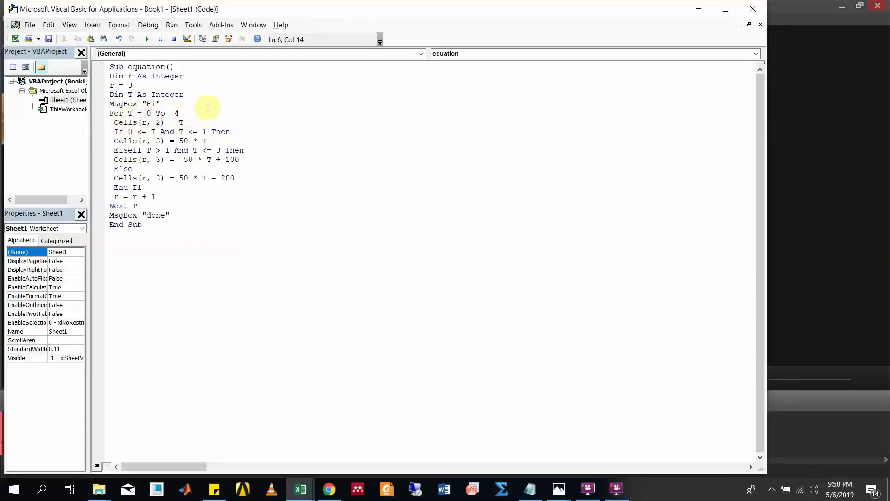
Compile the corrected project and rerun the equation macro
click(148, 25)
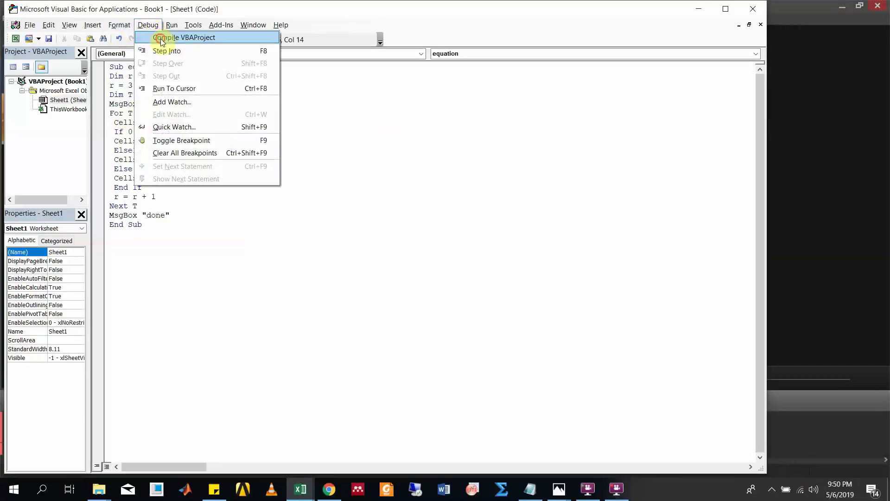
click(177, 37)
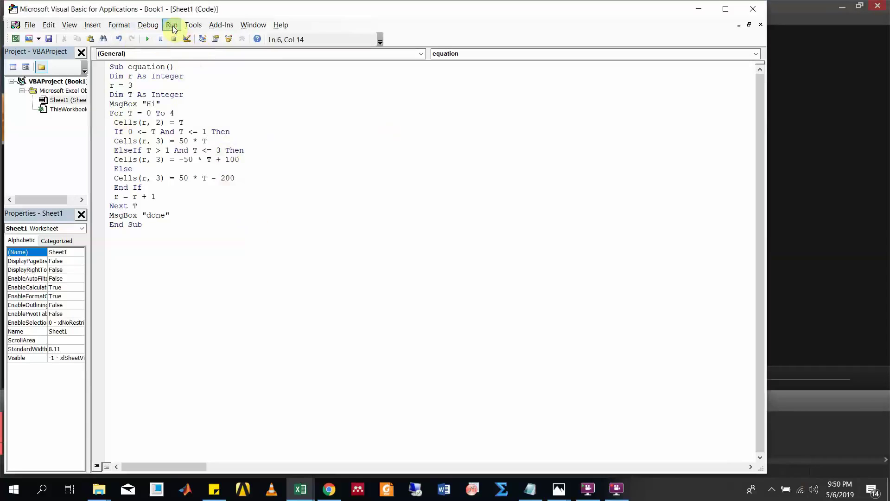
click(172, 26)
click(185, 37)
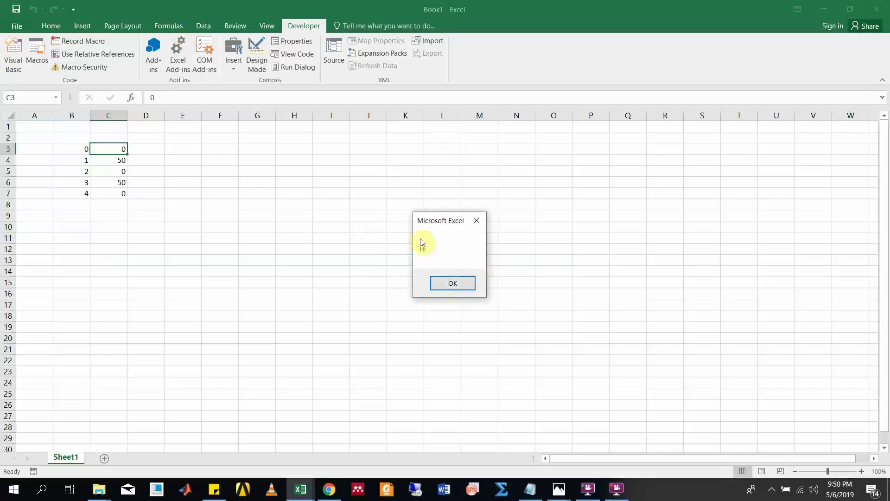
Dismiss the Hi and done messages and return to the Excel workbook
click(452, 283)
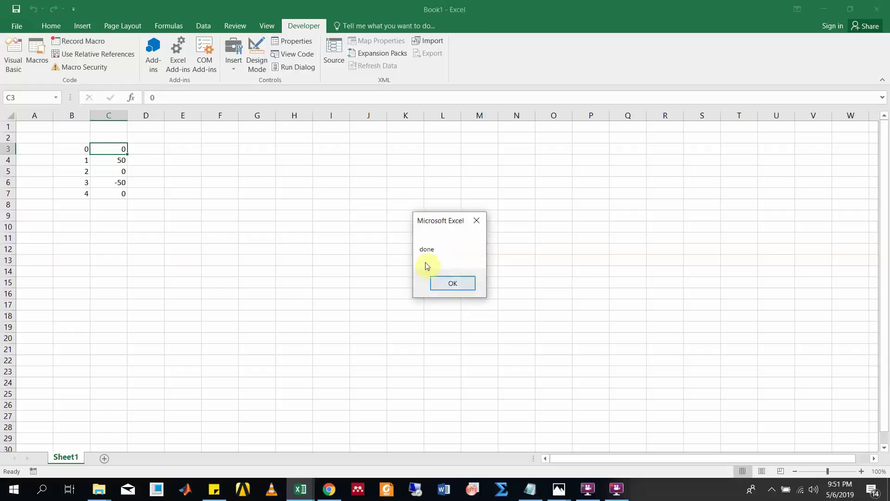
click(446, 281)
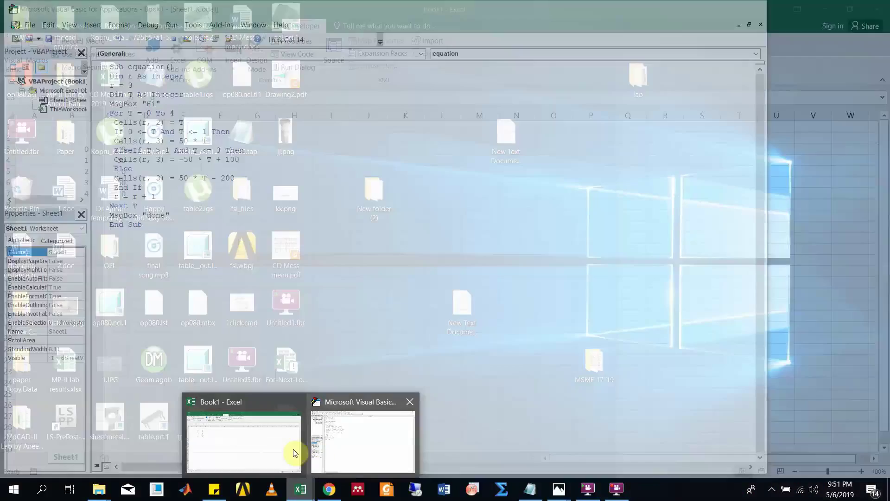
click(245, 448)
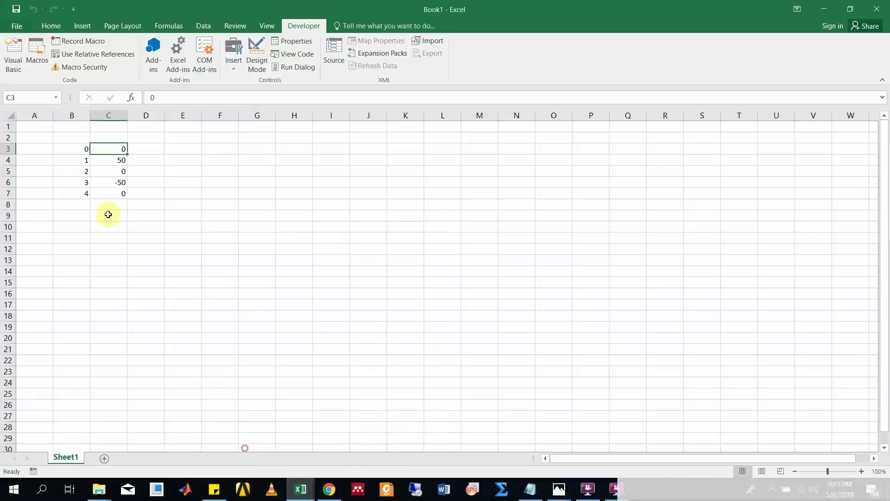
Select the time and wave values in B3:C7
click(73, 138)
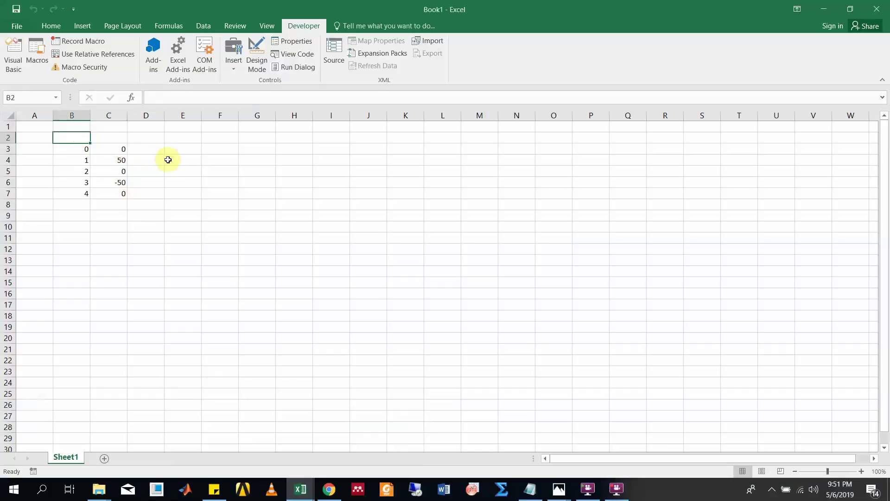
click(179, 169)
drag(79, 149, 125, 194)
click(51, 26)
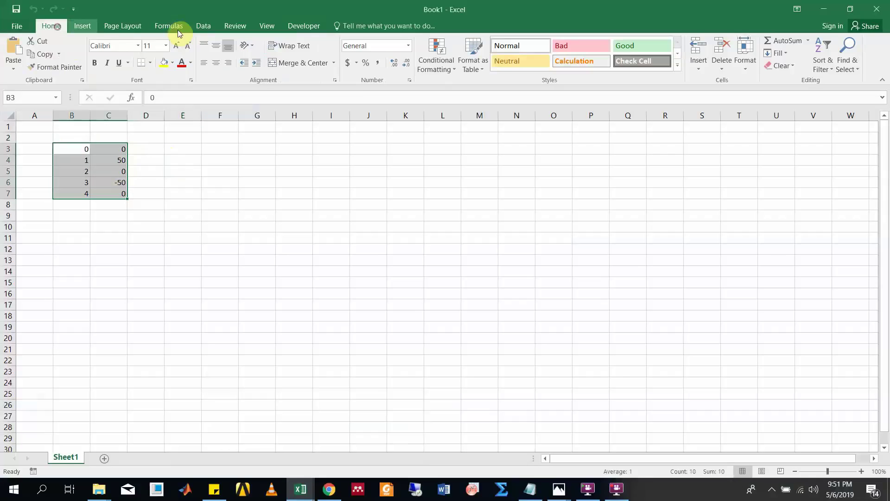
Insert a markers-only scatter chart of B3:C7
click(82, 26)
click(405, 66)
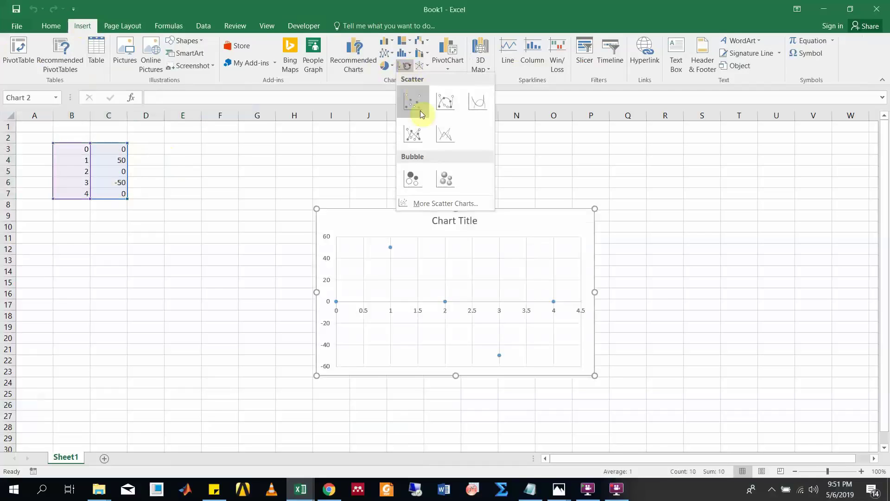
click(420, 113)
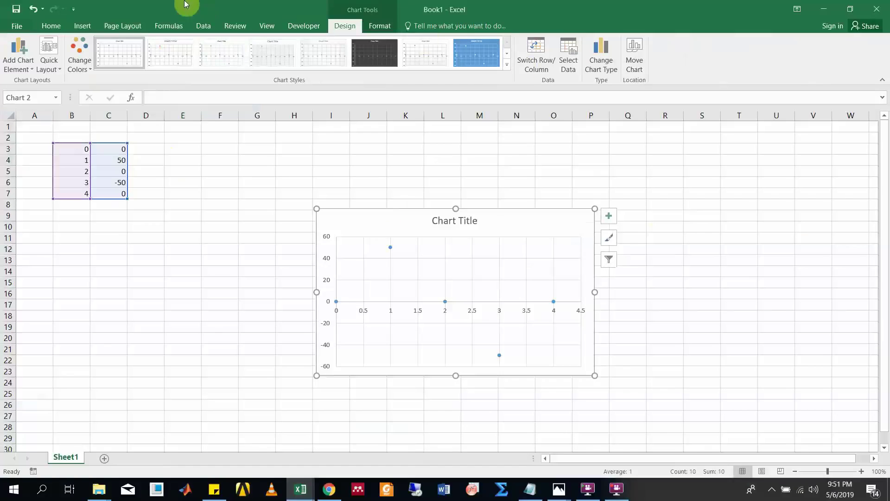
click(390, 247)
Give the point at x=1 a solid line in Format Data Point > Fill & Line
click(609, 215)
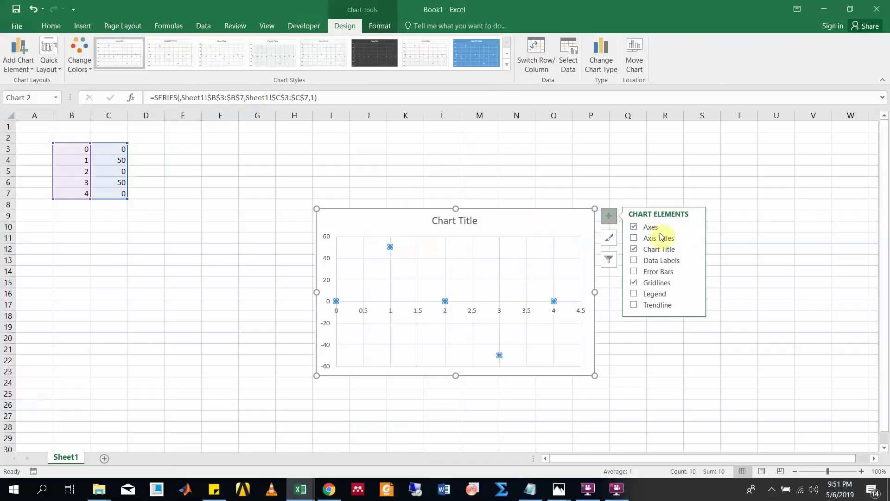
double_click(390, 247)
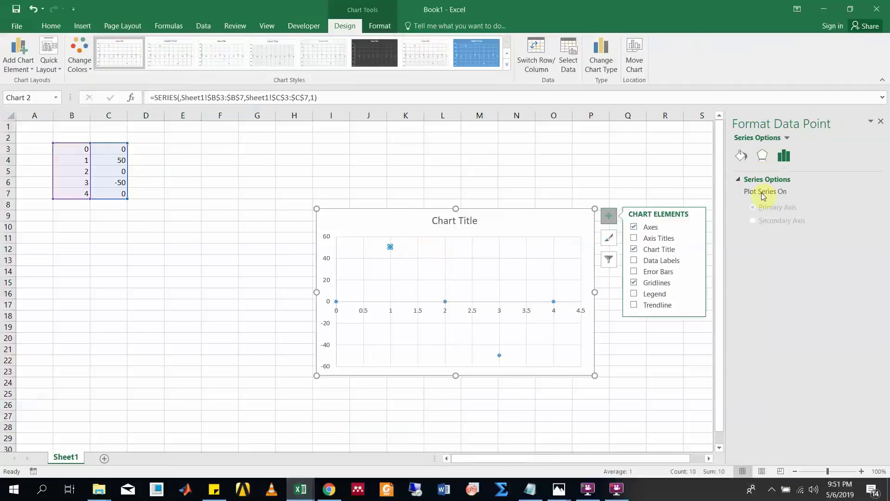
click(740, 156)
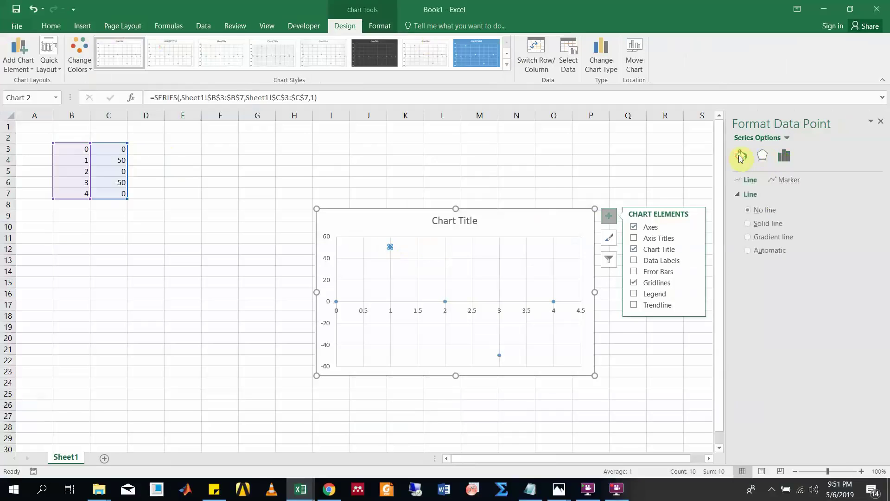
click(764, 222)
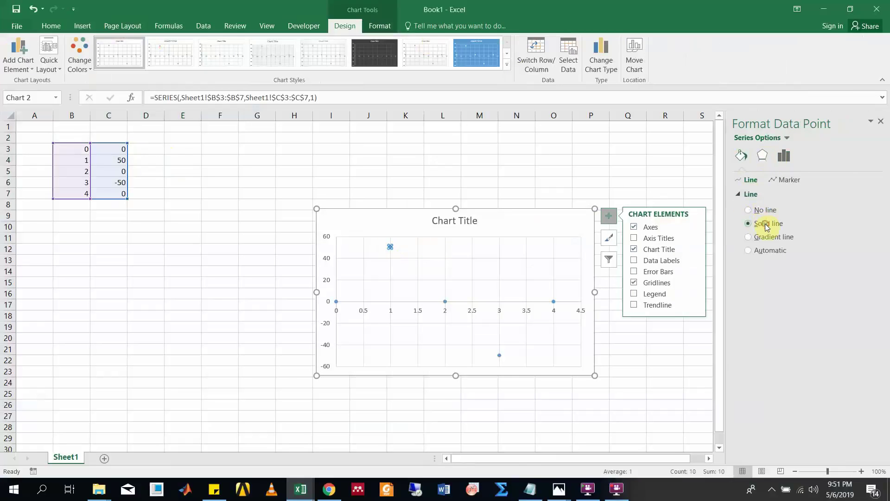
click(529, 158)
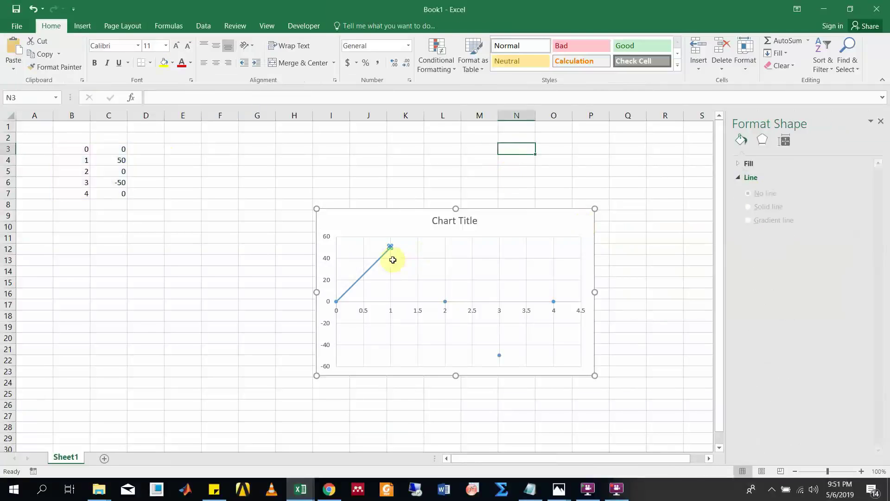
click(382, 258)
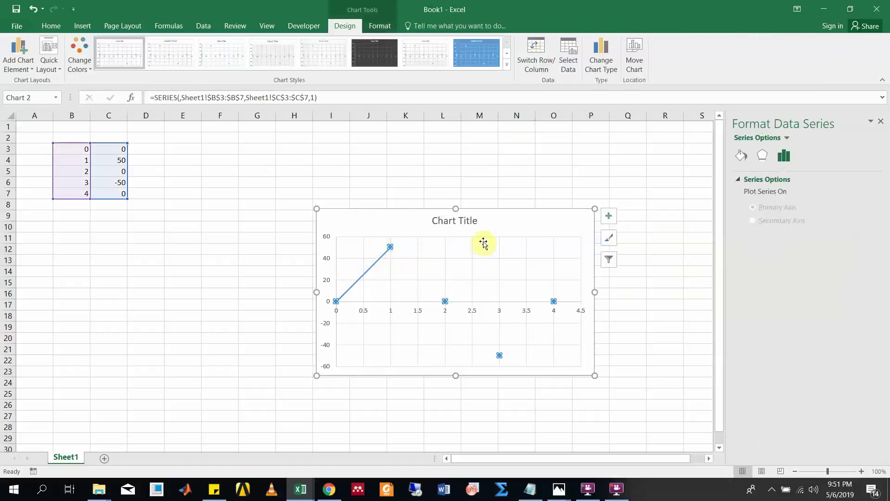
click(462, 247)
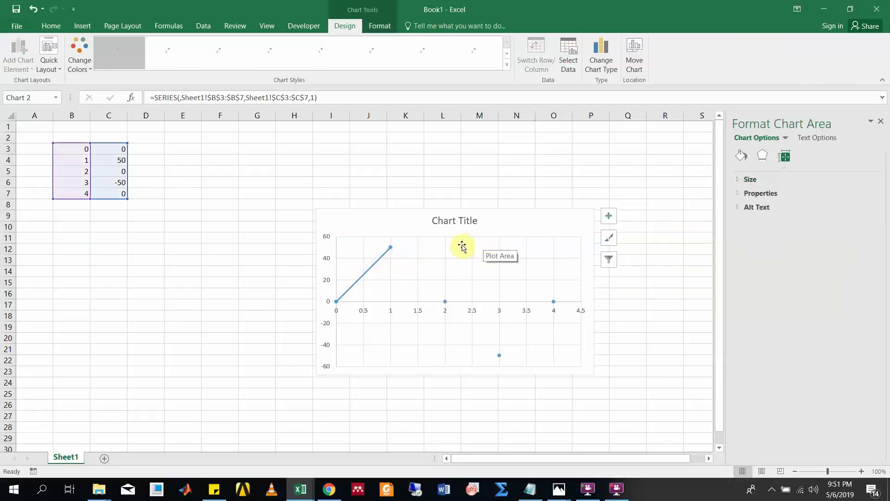
Delete the blank scatter chart from Sheet1
click(617, 194)
click(493, 239)
right_click(492, 232)
key(Escape)
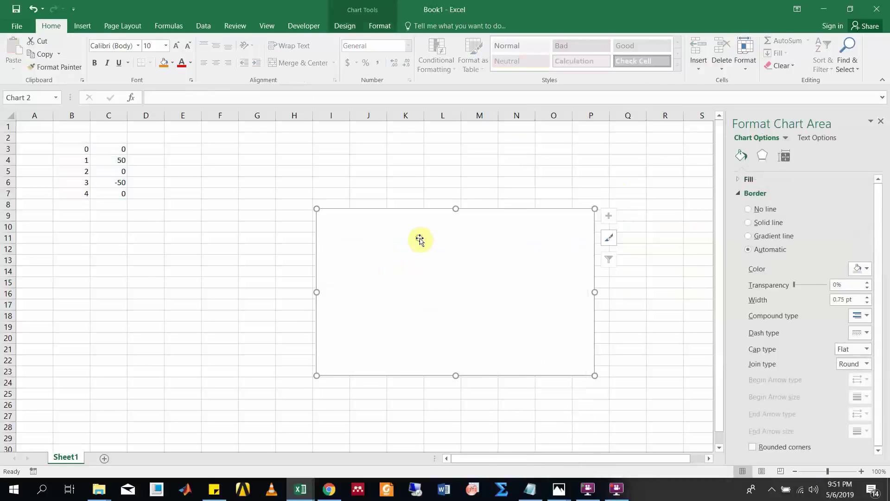
key(Delete)
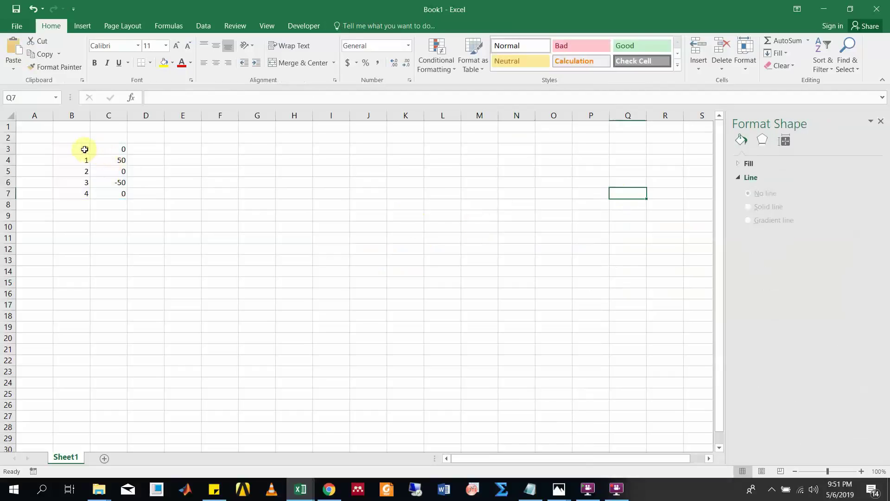
Insert a Scatter with Straight Lines chart of B3:C7
drag(84, 149, 117, 192)
click(83, 29)
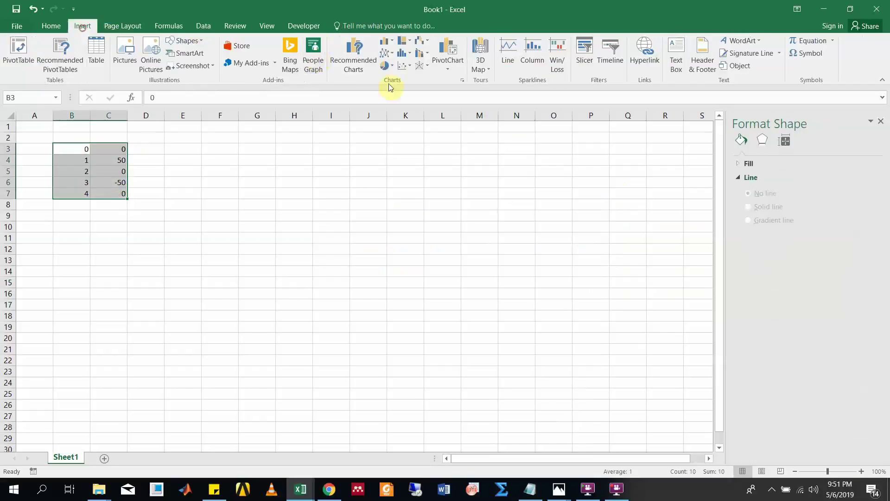
click(404, 66)
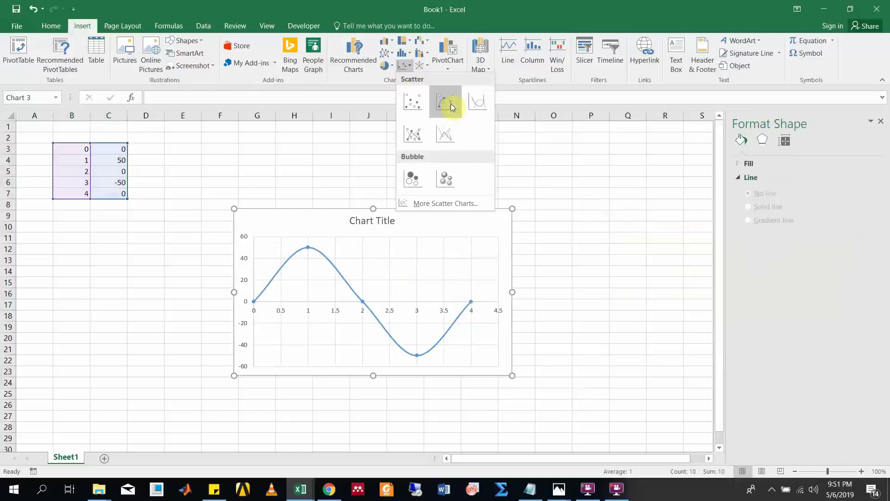
click(437, 133)
click(566, 161)
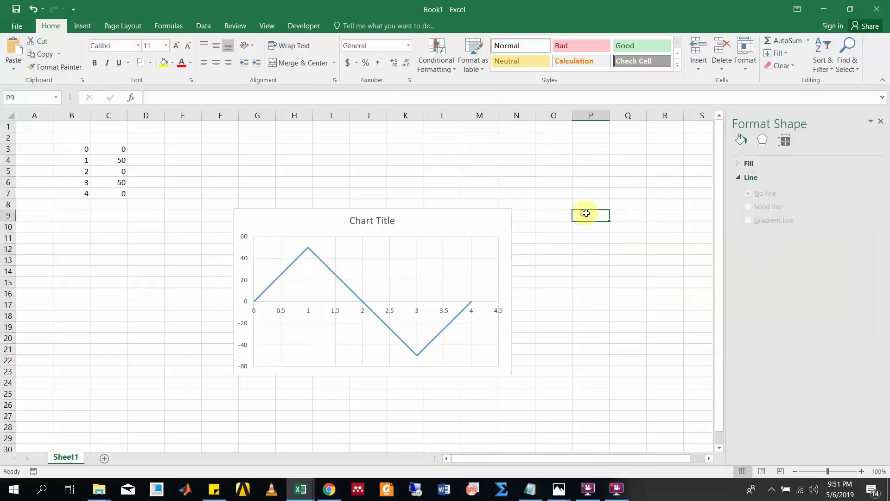
click(376, 236)
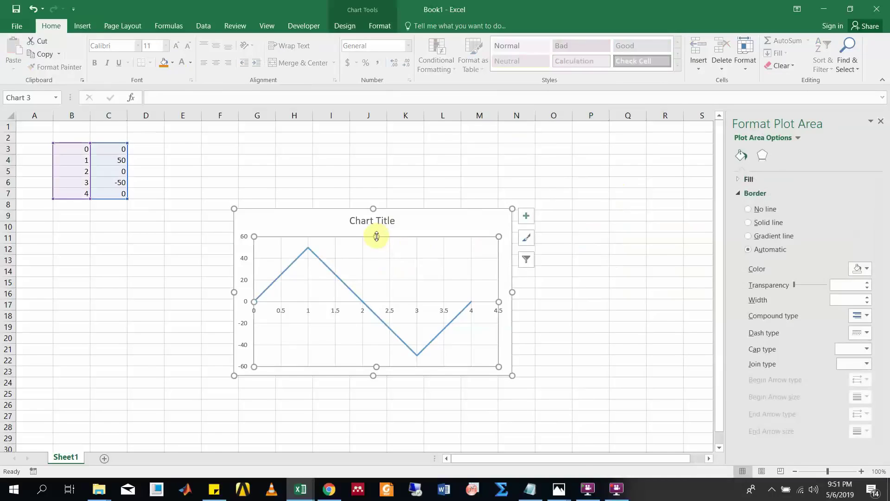
Stretch Chart 3's plot area taller and move the chart up and right
drag(377, 237, 377, 224)
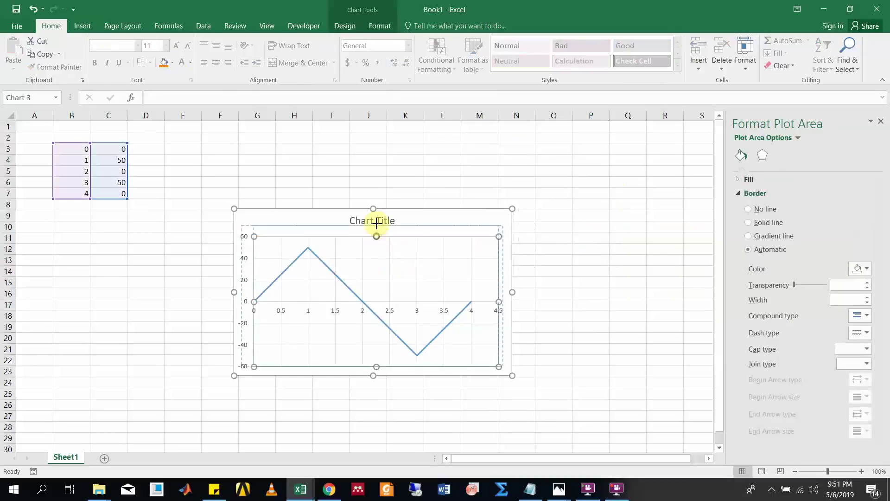
click(428, 186)
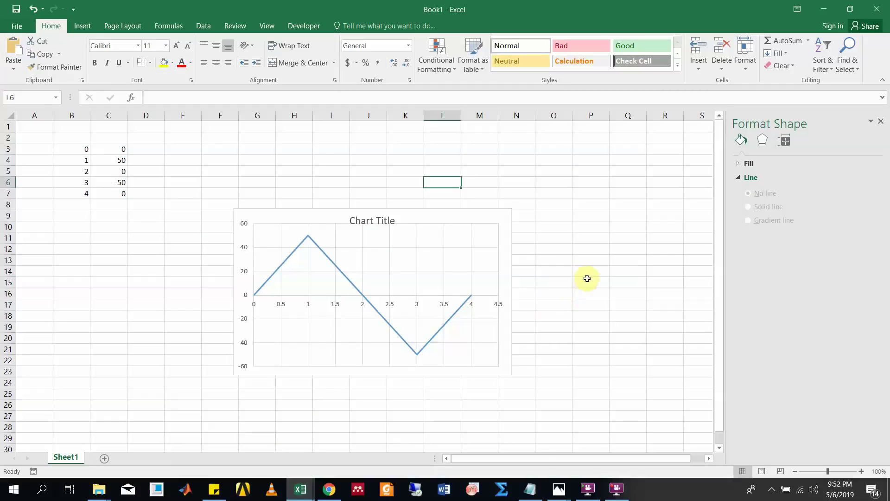
drag(454, 214, 506, 195)
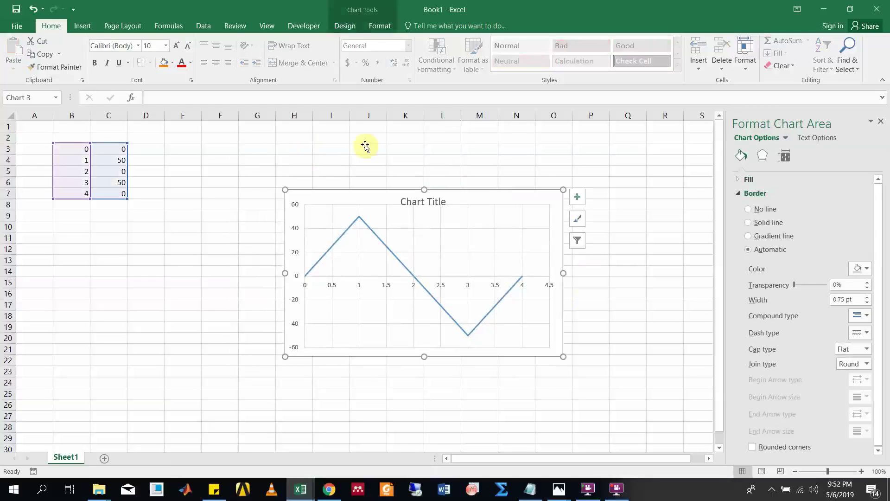